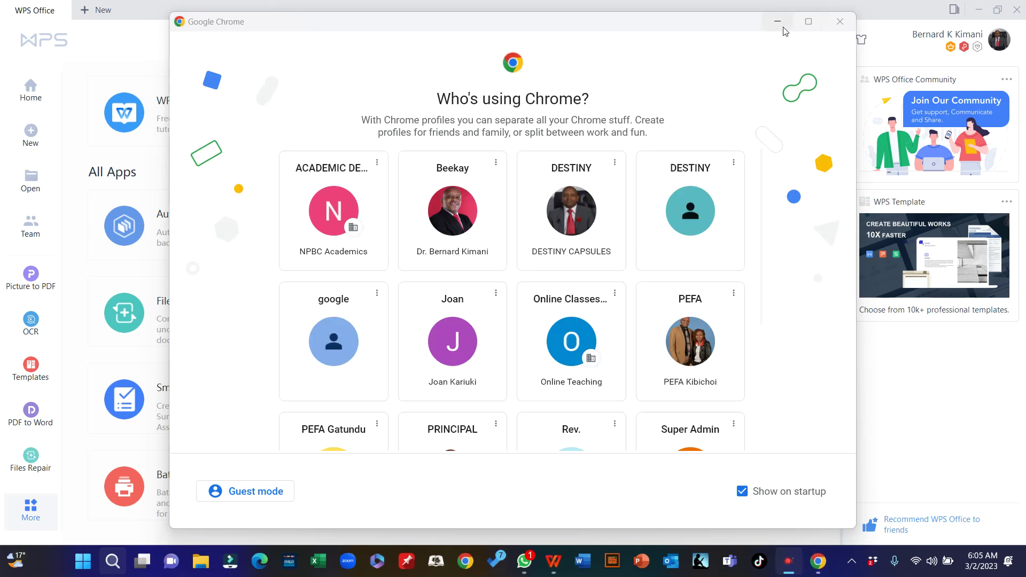
Step: Minimize the Chrome profile picker and restore it from the taskbar
{"action": "left_click", "coordinate": [778, 22]}
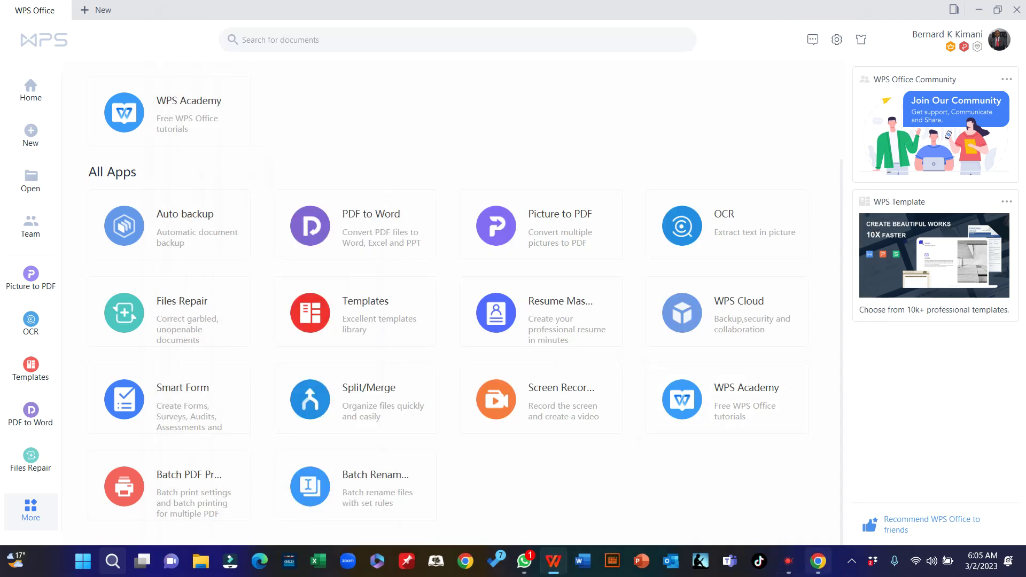
{"action": "left_click", "coordinate": [817, 561]}
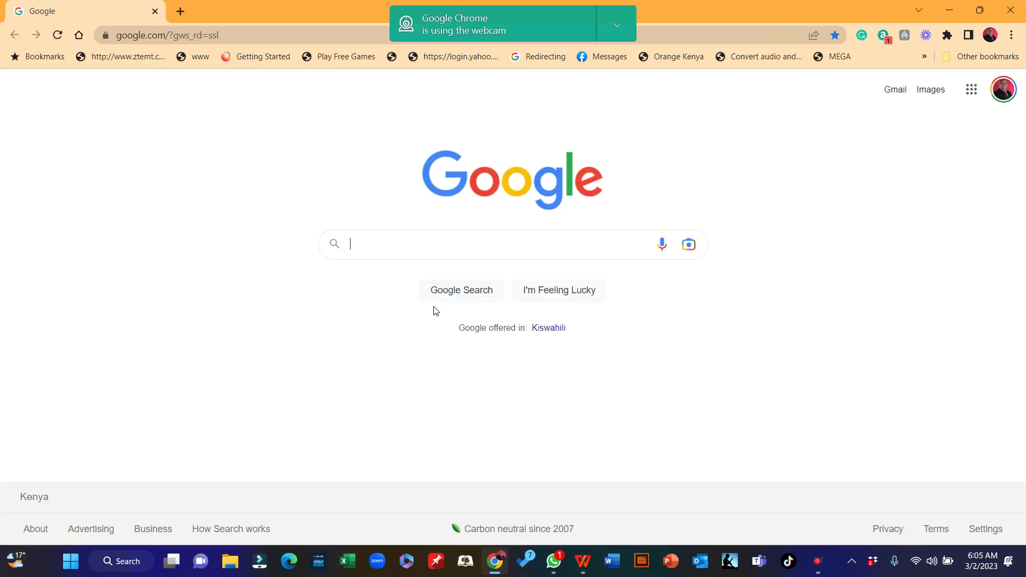
{"action": "left_click", "coordinate": [820, 570]}
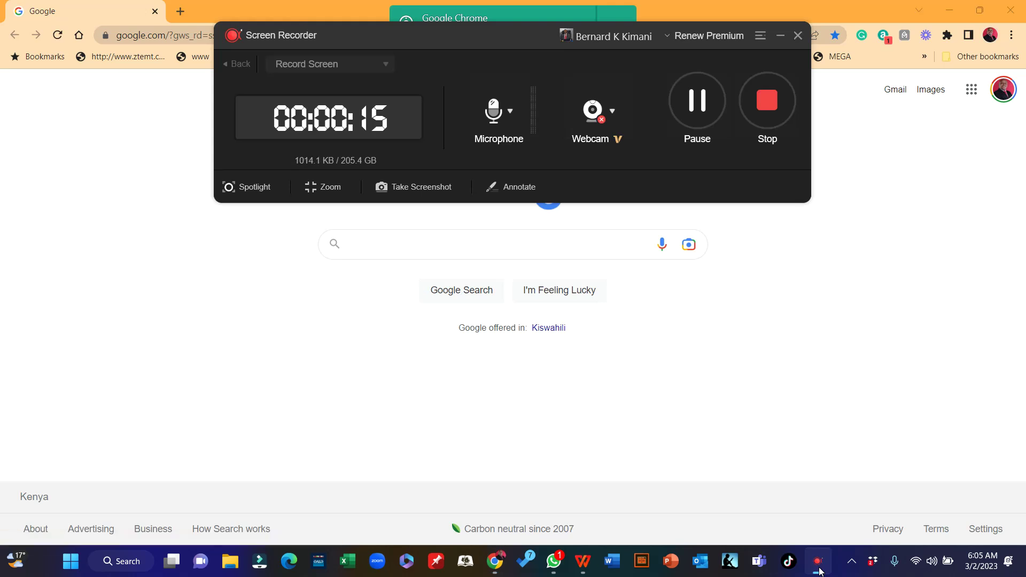
{"action": "left_click", "coordinate": [820, 571]}
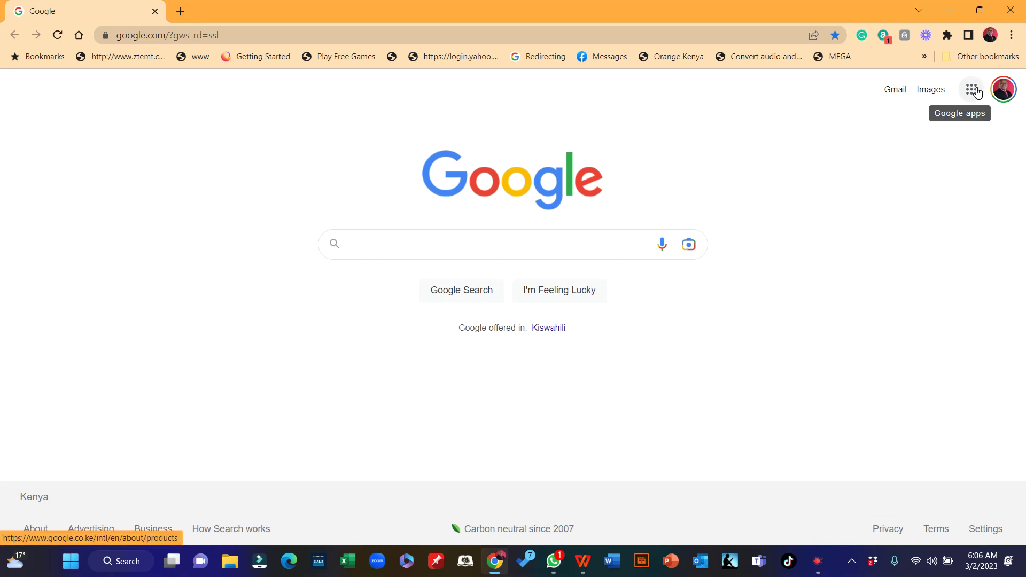
{"action": "scroll", "coordinate": [978, 92], "scroll_direction": "up", "scroll_amount": 5}
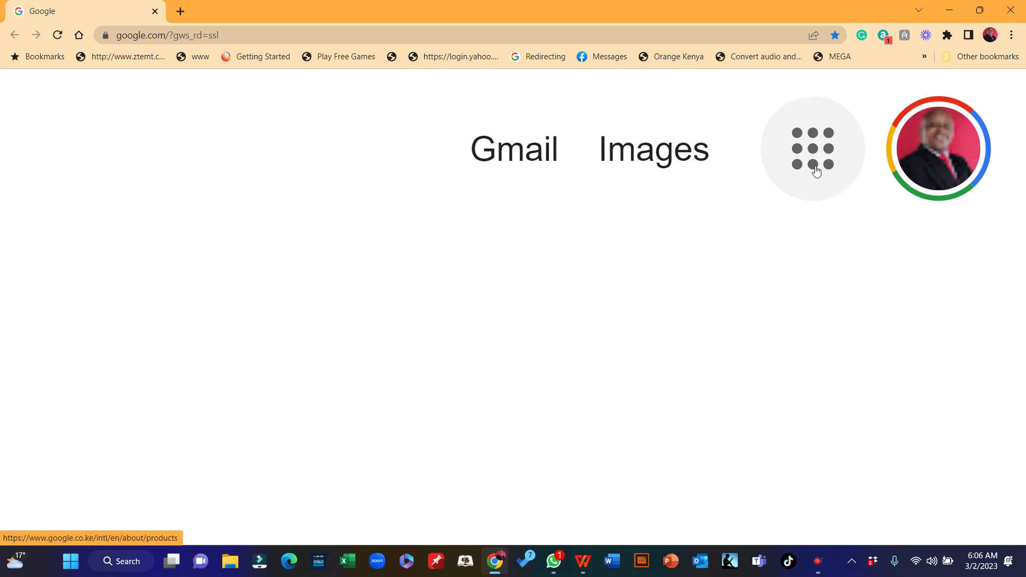
Step: Launch Classroom from the Google apps grid, scrolling the panel down to find it
{"action": "left_click", "coordinate": [813, 164]}
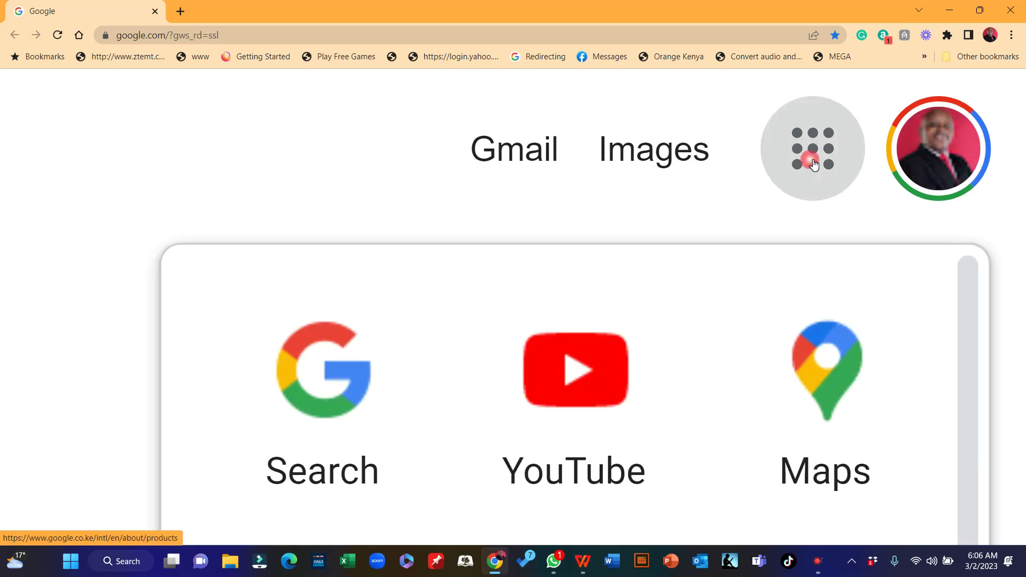
{"action": "scroll", "coordinate": [774, 420], "scroll_direction": "down", "scroll_amount": 5}
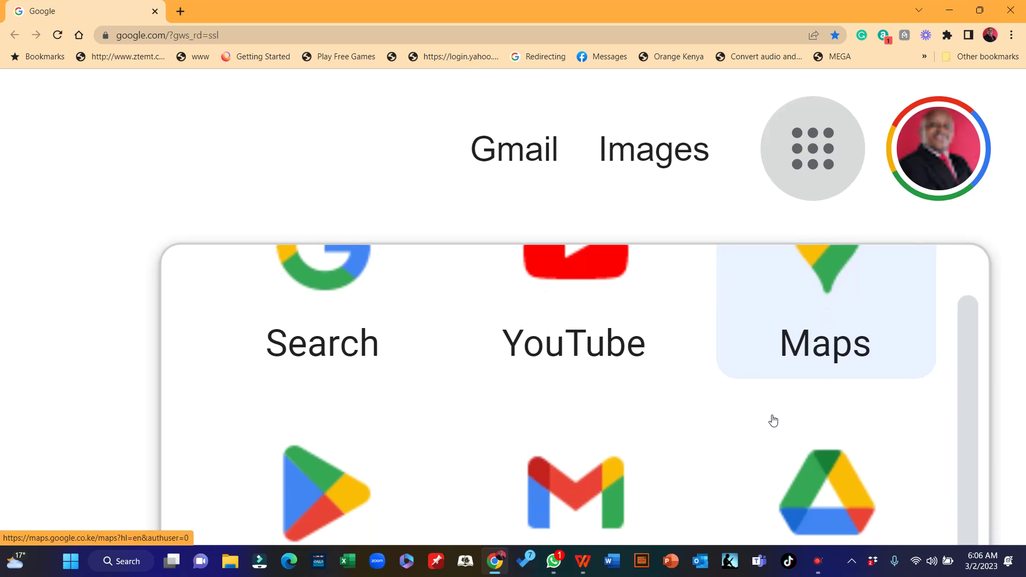
{"action": "scroll", "coordinate": [773, 421], "scroll_direction": "down", "scroll_amount": 4}
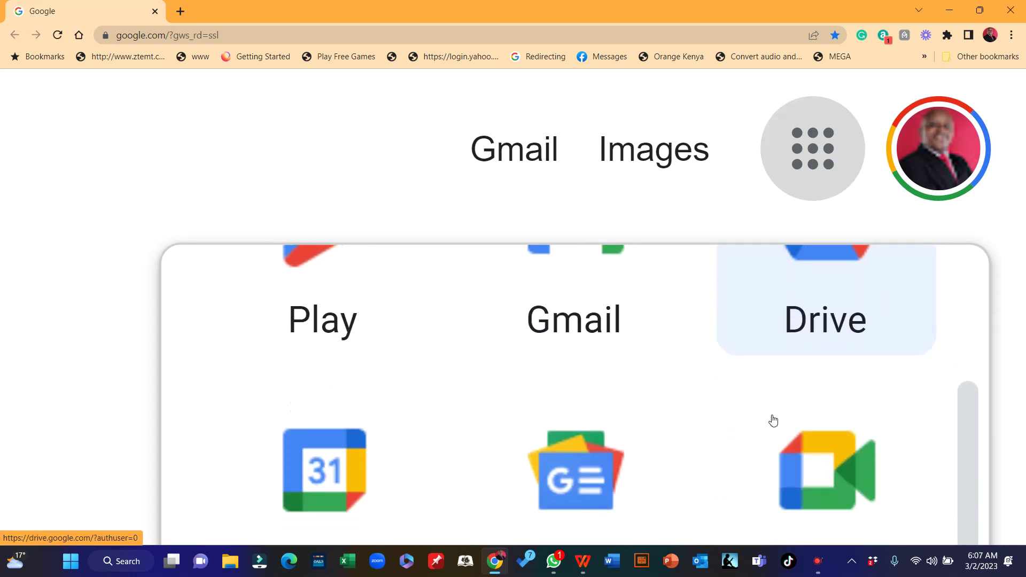
{"action": "scroll", "coordinate": [773, 420], "scroll_direction": "down", "scroll_amount": 8}
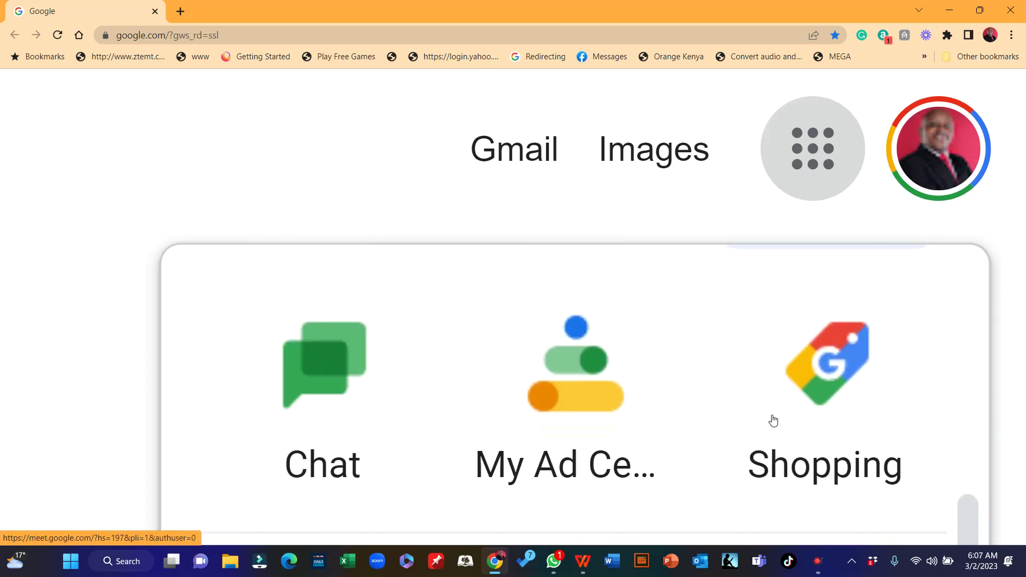
{"action": "scroll", "coordinate": [774, 420], "scroll_direction": "down", "scroll_amount": 6}
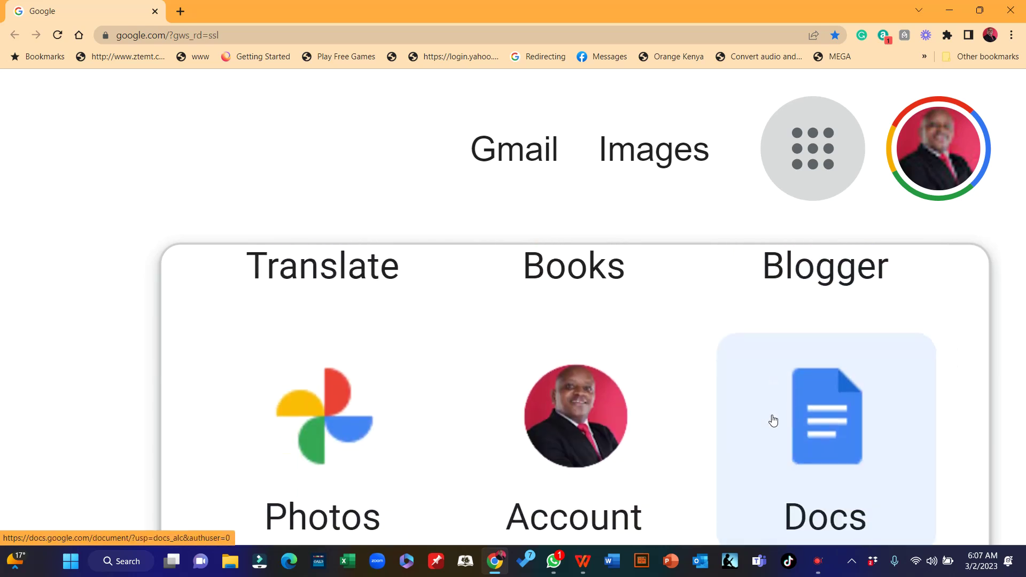
{"action": "scroll", "coordinate": [774, 421], "scroll_direction": "down", "scroll_amount": 3}
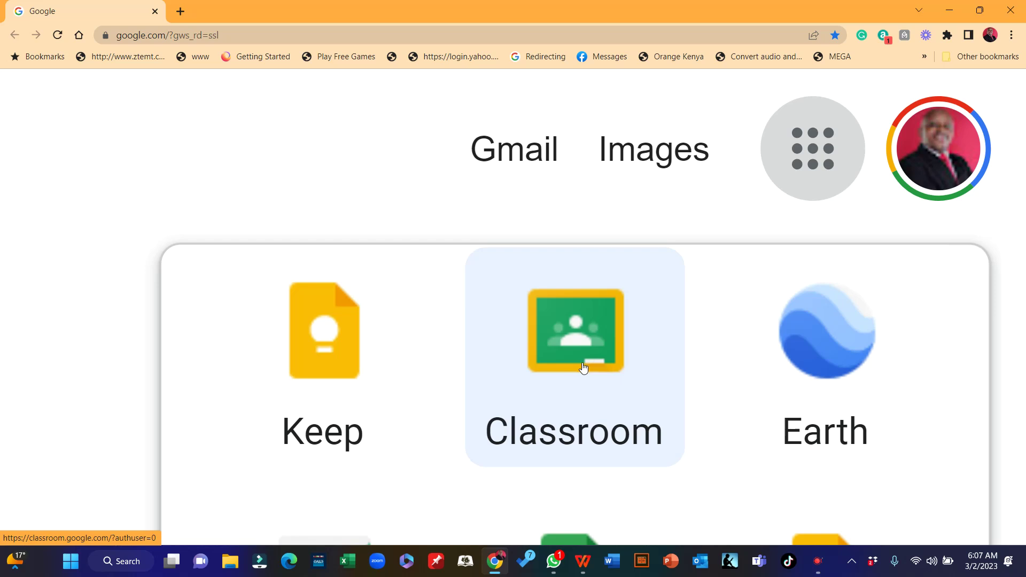
{"action": "left_click", "coordinate": [583, 367]}
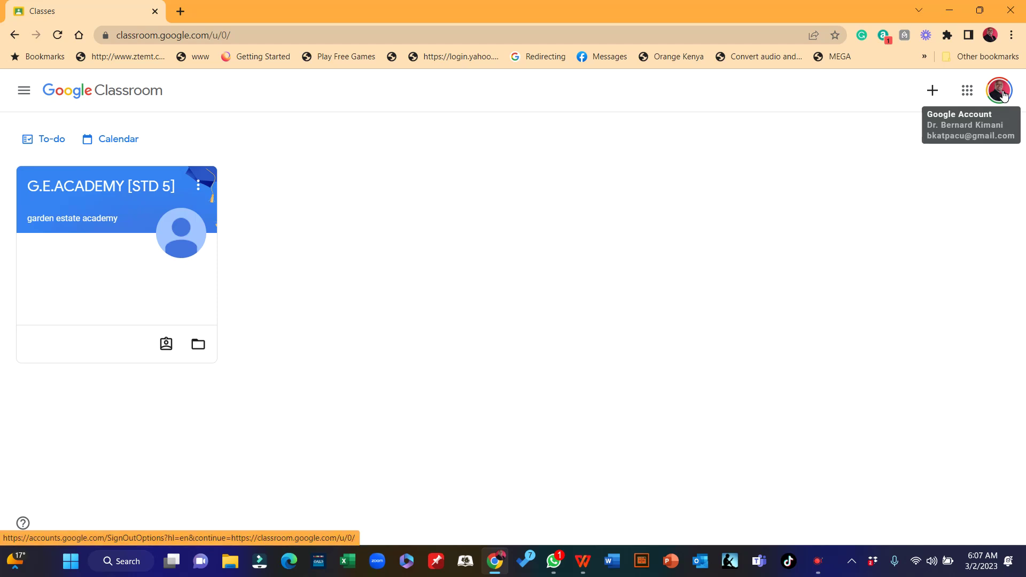
Step: Switch to the second signed-in account and show the Join class / Create class options
{"action": "left_click", "coordinate": [999, 91]}
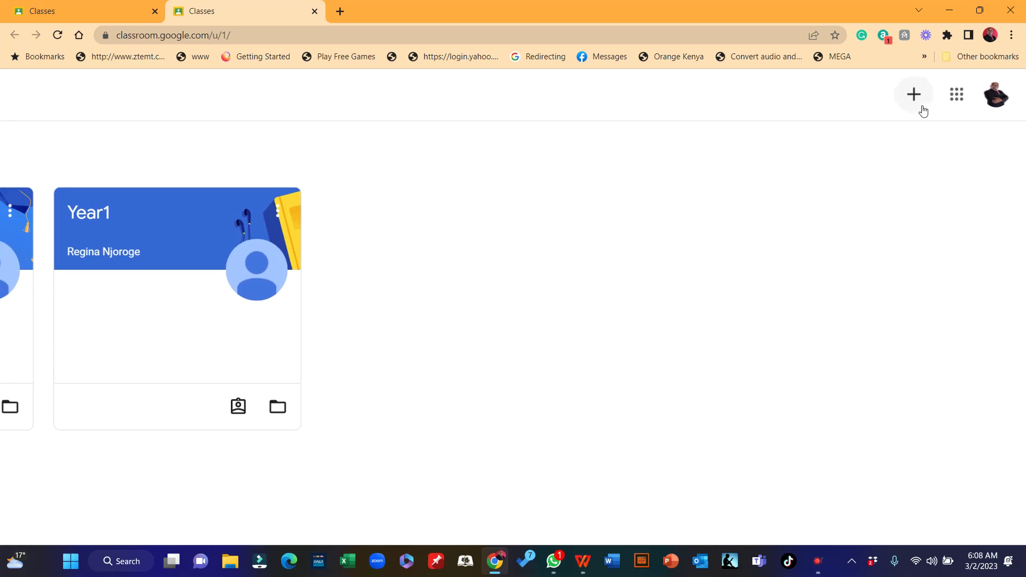
{"action": "left_click", "coordinate": [919, 105]}
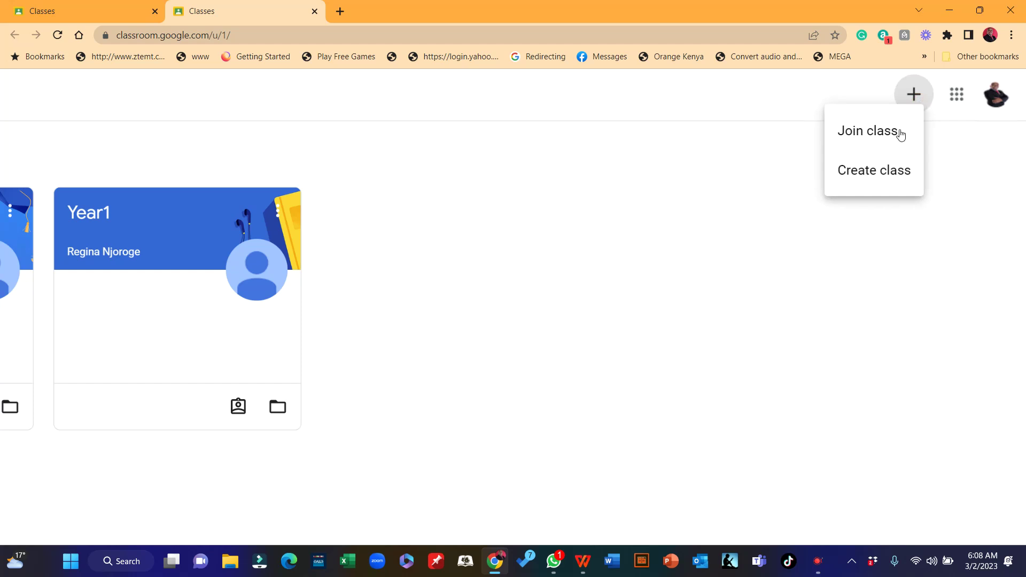
Step: Create class 'Hermeneutics' with section 'Cohort 1 2023' and dismiss the Meet features notice
{"action": "left_click", "coordinate": [870, 183]}
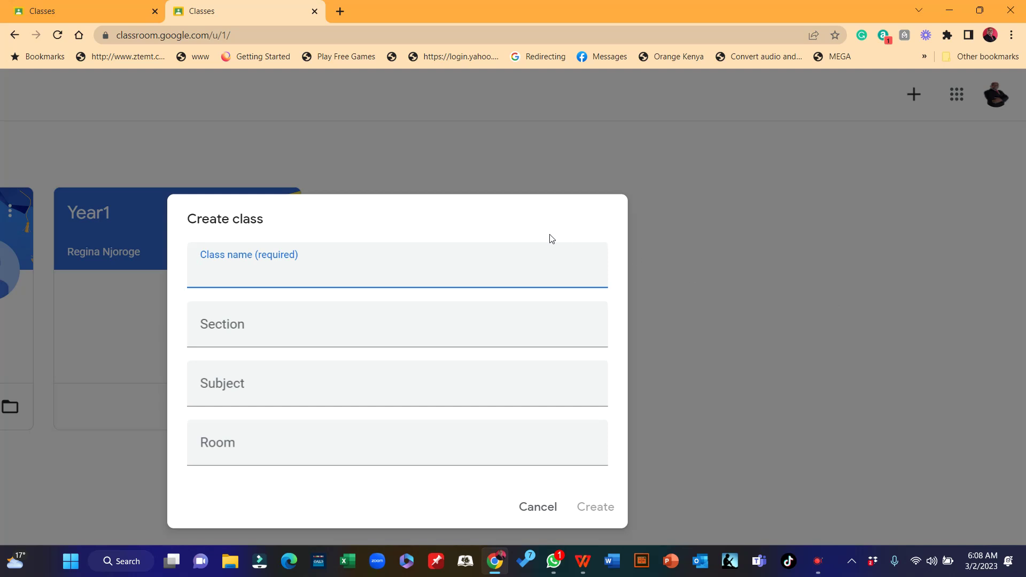
{"action": "left_click", "coordinate": [224, 276]}
{"action": "type", "text": "Hermeneutics"}
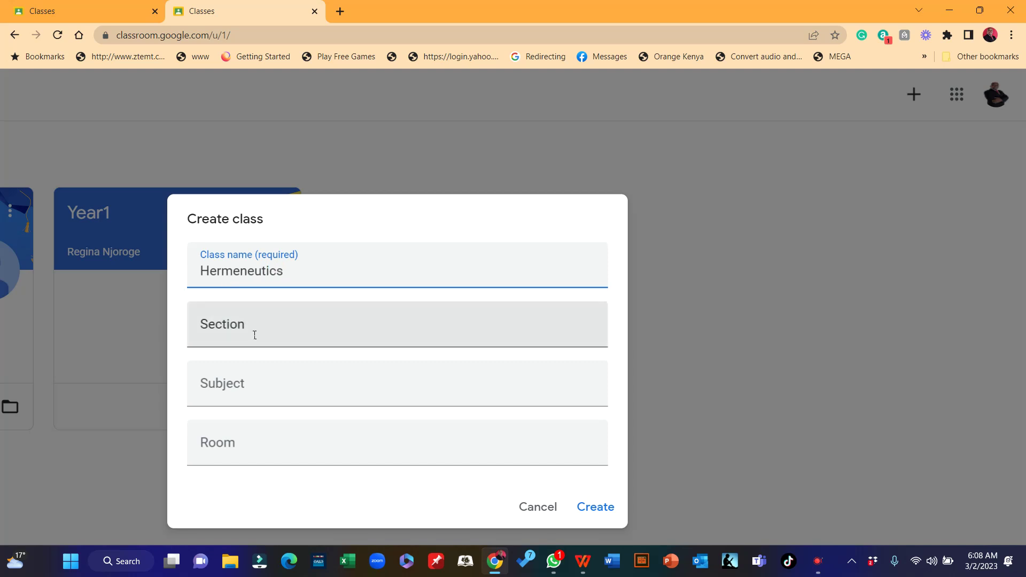
{"action": "left_click", "coordinate": [254, 333]}
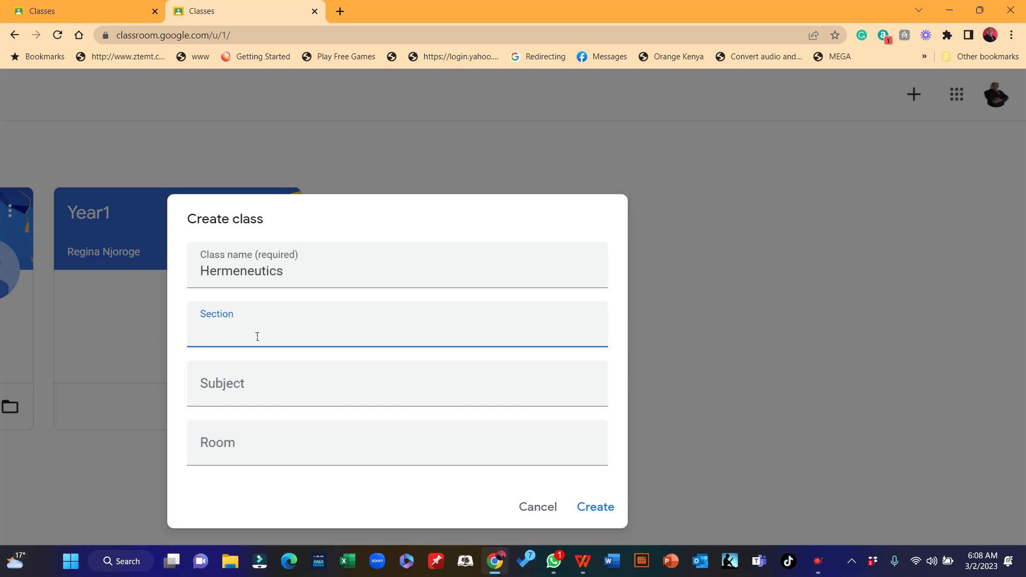
{"action": "type", "text": "Cohort"}
{"action": "type", "text": "23"}
{"action": "key", "text": "BackSpace"}
{"action": "type", "text": "023"}
{"action": "left_click", "coordinate": [610, 517]}
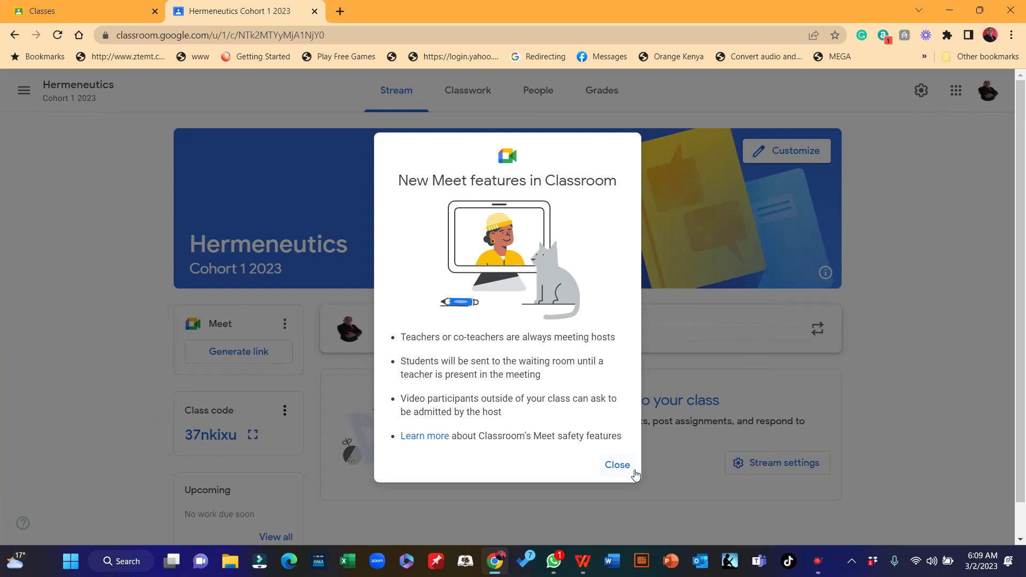
{"action": "left_click", "coordinate": [617, 465]}
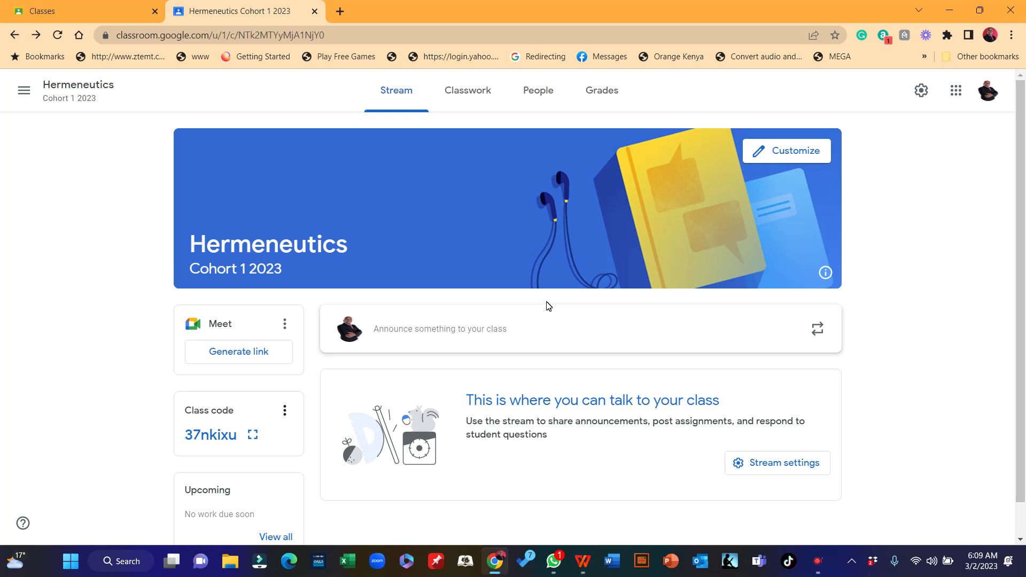
Step: Clear the Meet notice and open the announcement composer on the Hermeneutics stream
{"action": "left_click", "coordinate": [417, 107]}
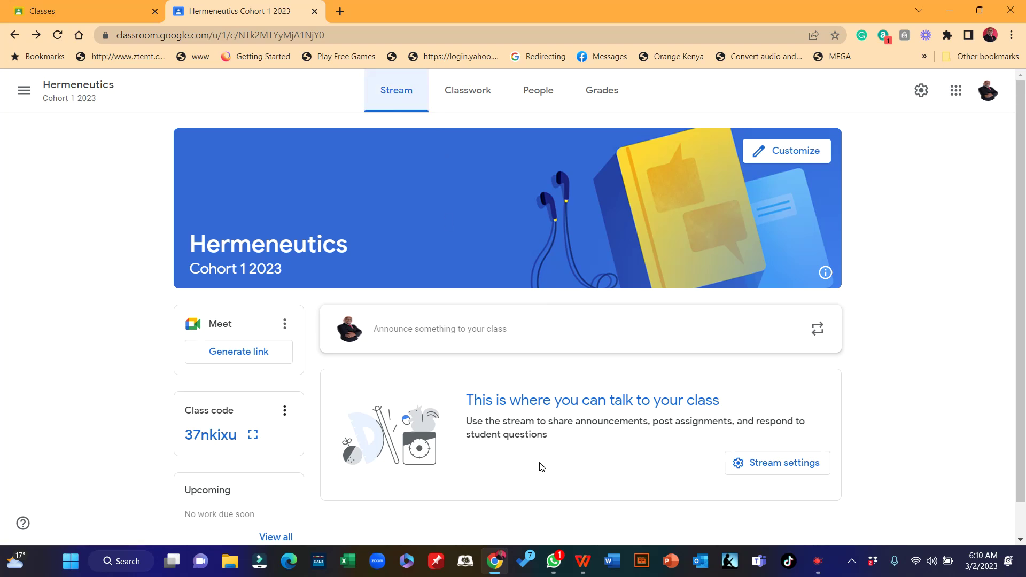
{"action": "scroll", "coordinate": [592, 488], "scroll_direction": "down", "scroll_amount": 1}
{"action": "scroll", "coordinate": [593, 490], "scroll_direction": "up", "scroll_amount": 1}
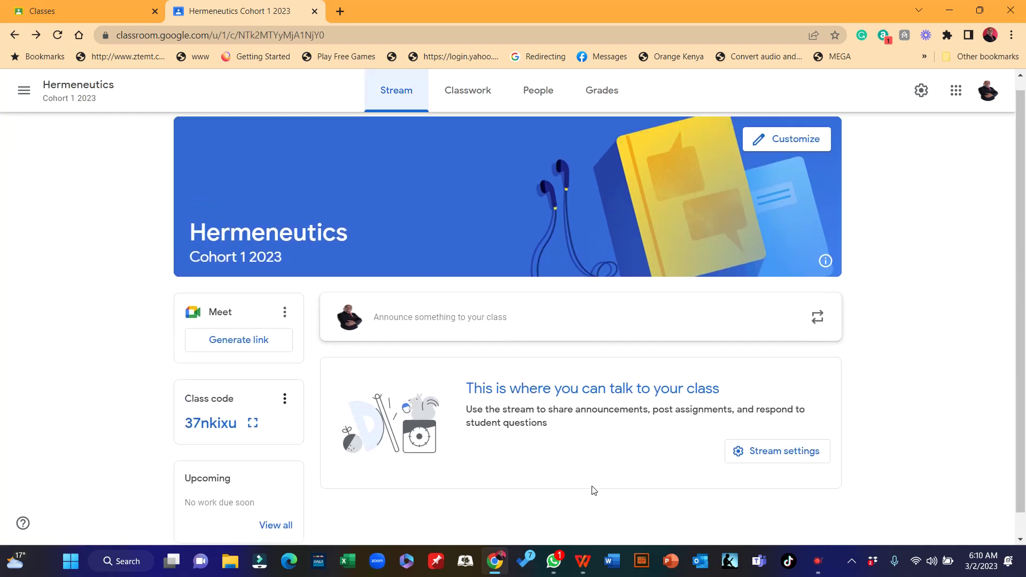
{"action": "scroll", "coordinate": [592, 490], "scroll_direction": "up", "scroll_amount": 1}
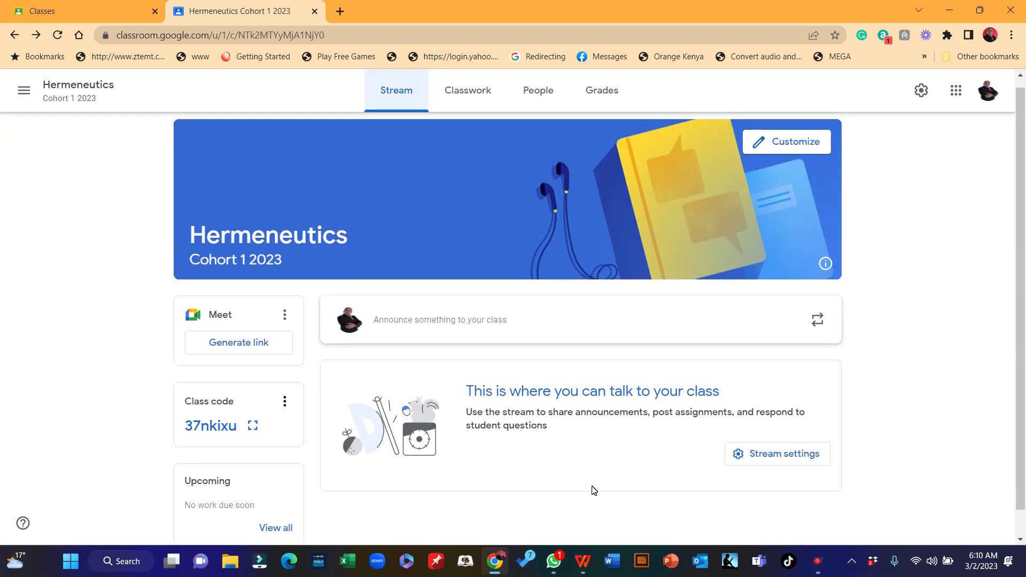
{"action": "left_click", "coordinate": [441, 322]}
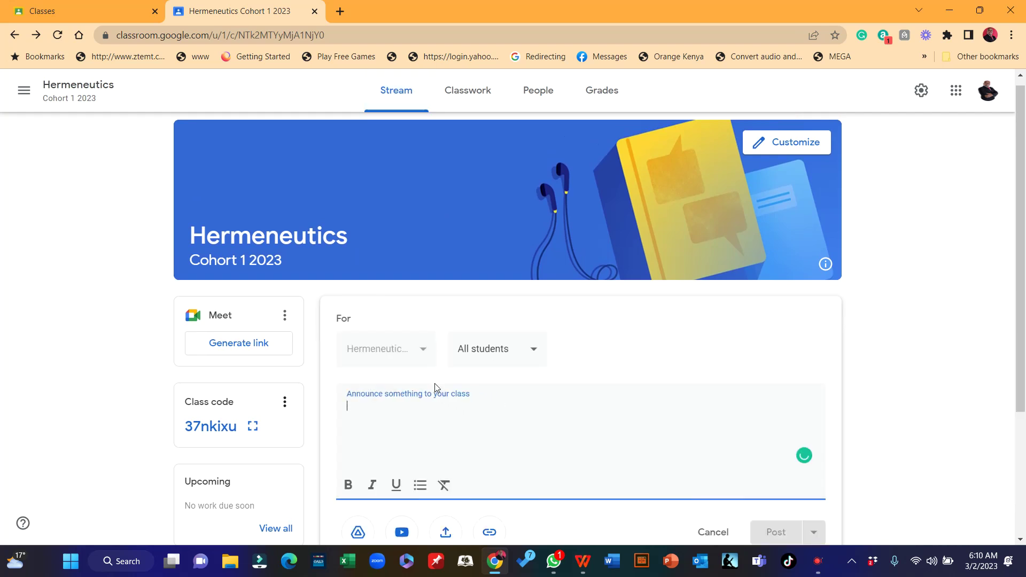
Step: Write and post 'Class will start tomorrow' to the stream, closing the posting tip
{"action": "type", "text": "C"}
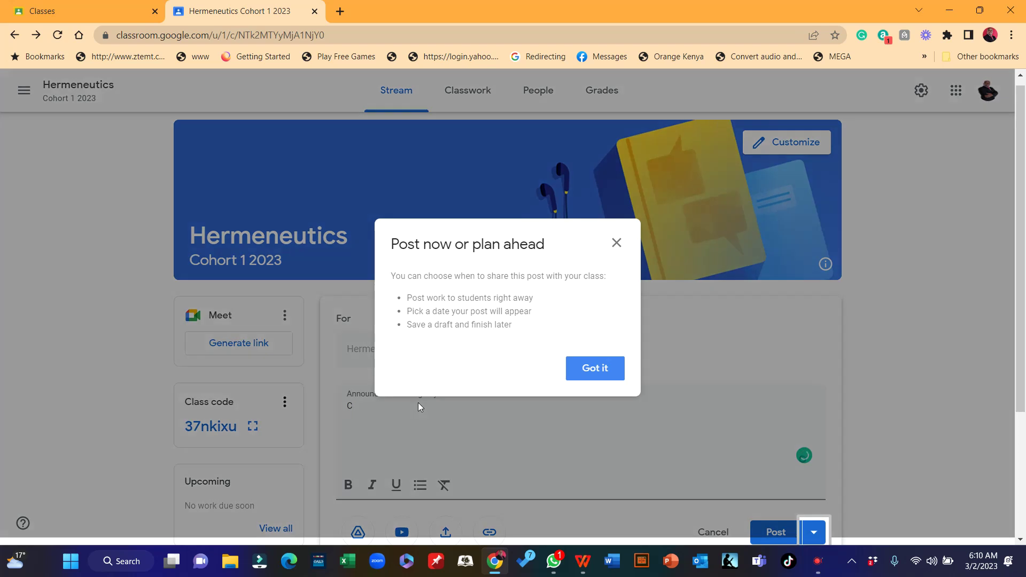
{"action": "left_click", "coordinate": [612, 244]}
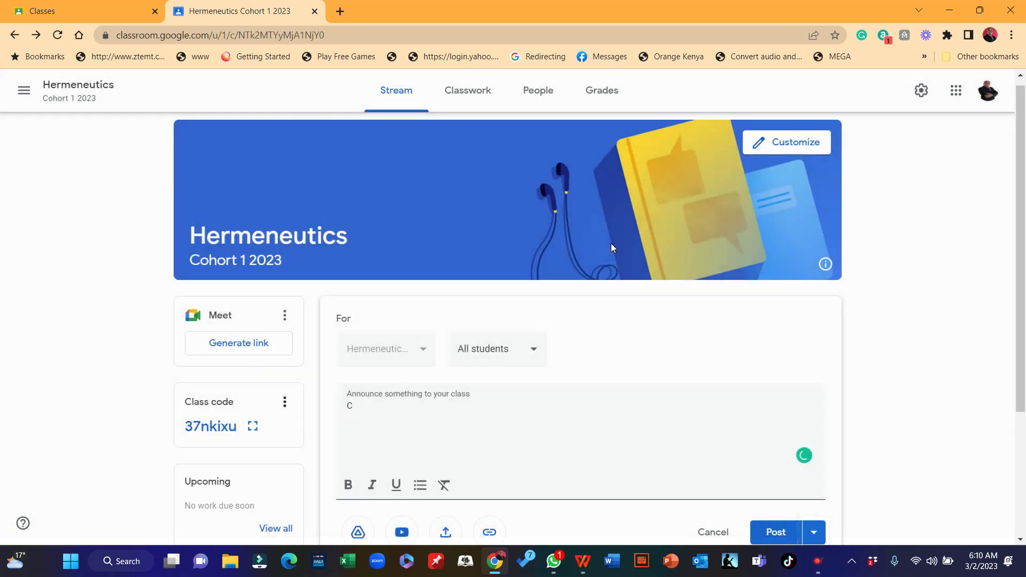
{"action": "left_click", "coordinate": [375, 415]}
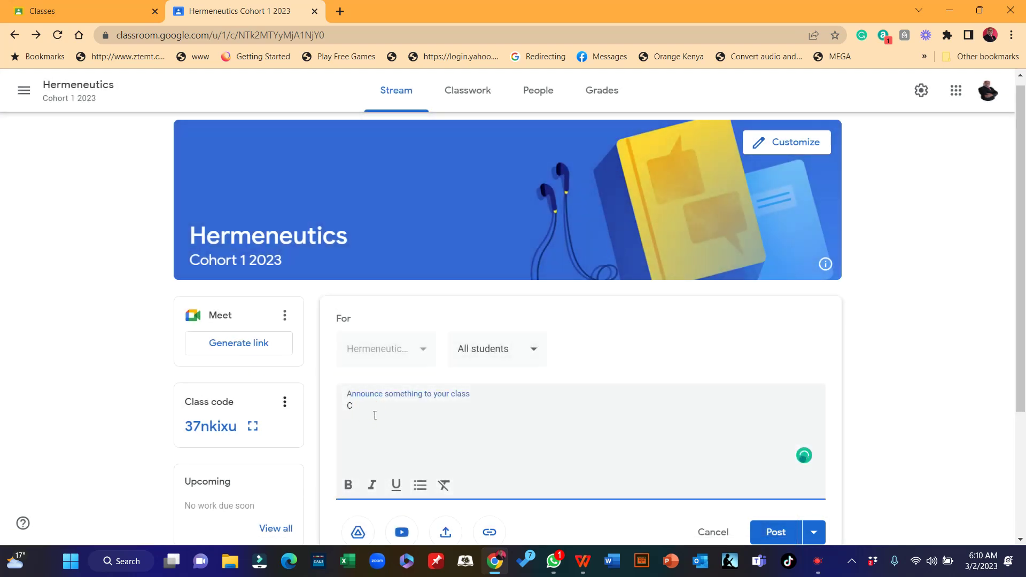
{"action": "type", "text": "lass "}
{"action": "type", "text": "will strt"}
{"action": "type", "text": "rt ti"}
{"action": "type", "text": "omorrow"}
{"action": "left_click", "coordinate": [767, 536]}
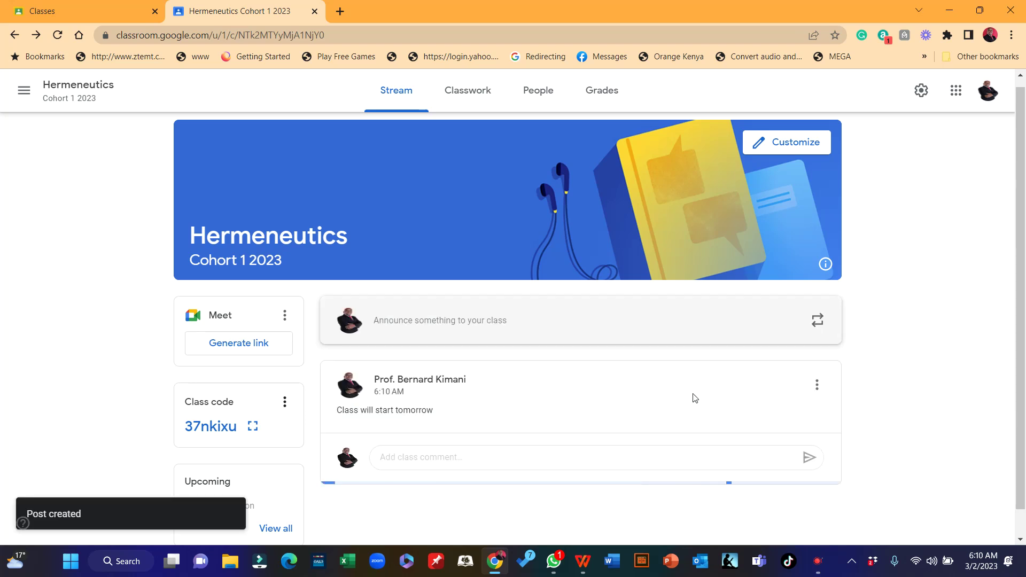
{"action": "scroll", "coordinate": [578, 406], "scroll_direction": "down", "scroll_amount": 1}
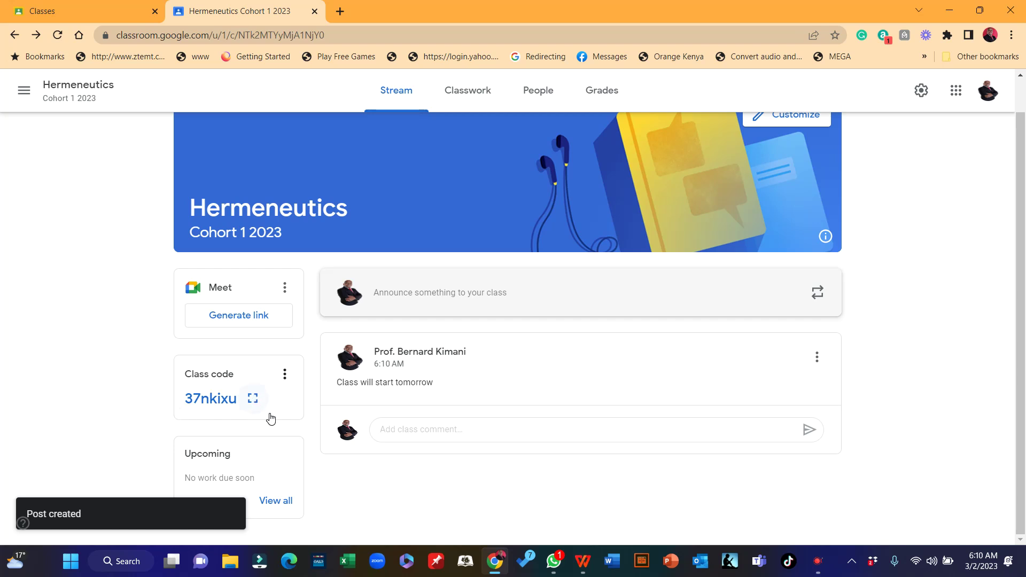
Step: Open and close the class code options menu, then switch to the empty Classwork page
{"action": "left_click", "coordinate": [291, 384]}
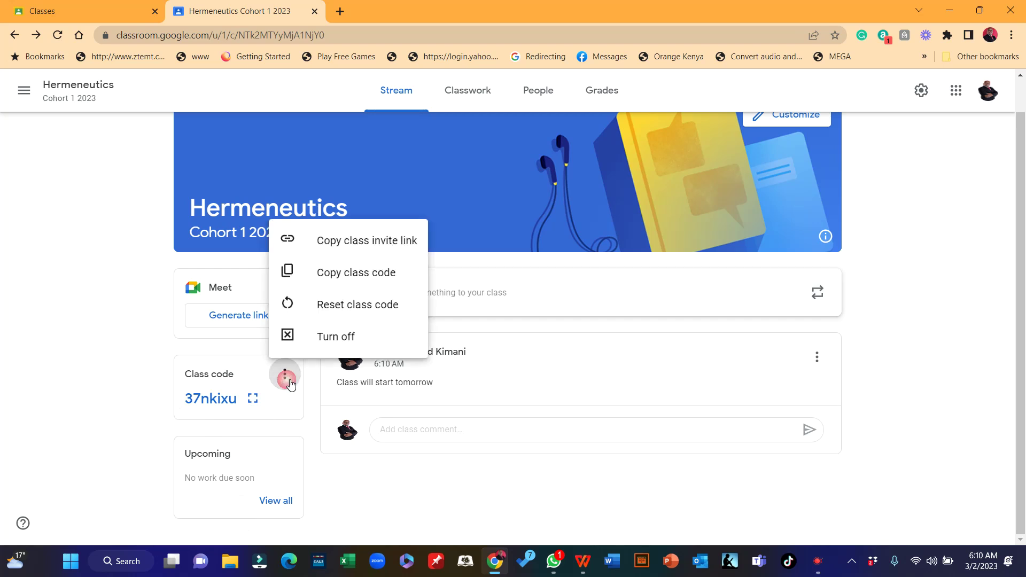
{"action": "left_click", "coordinate": [944, 350]}
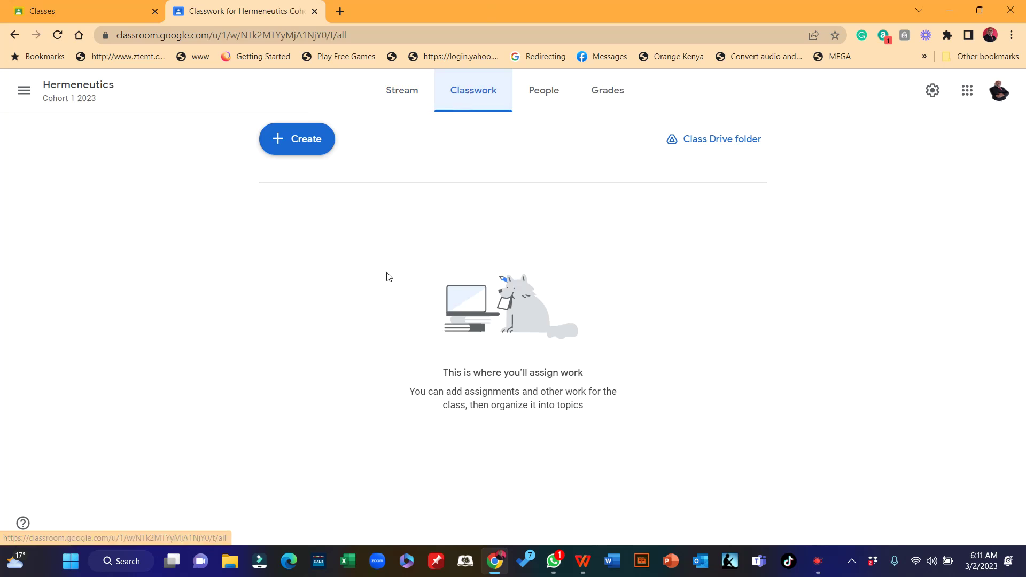
{"action": "left_click", "coordinate": [293, 151]}
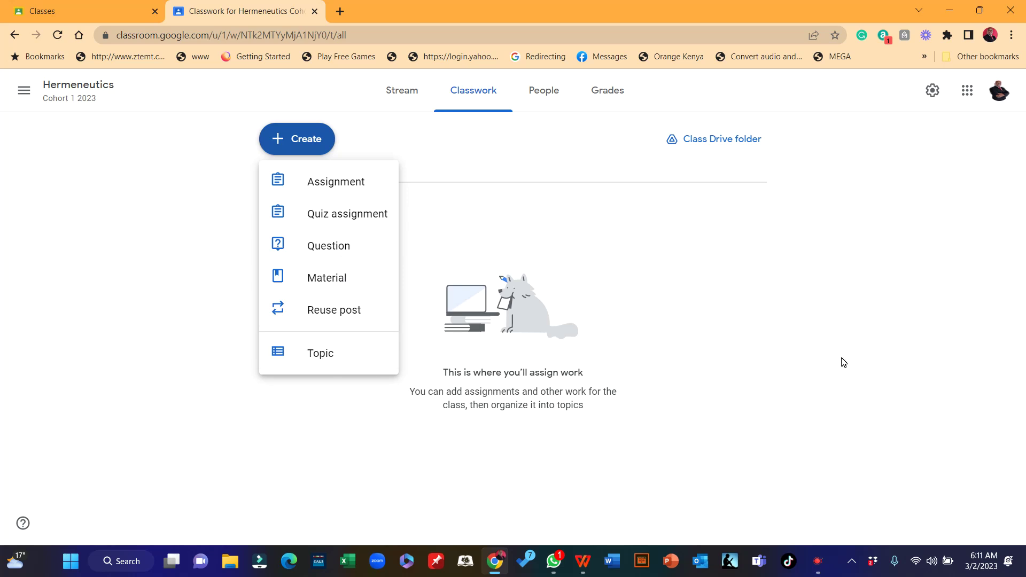
Step: Switch to the People page showing the class teacher and no students
{"action": "left_click", "coordinate": [544, 103]}
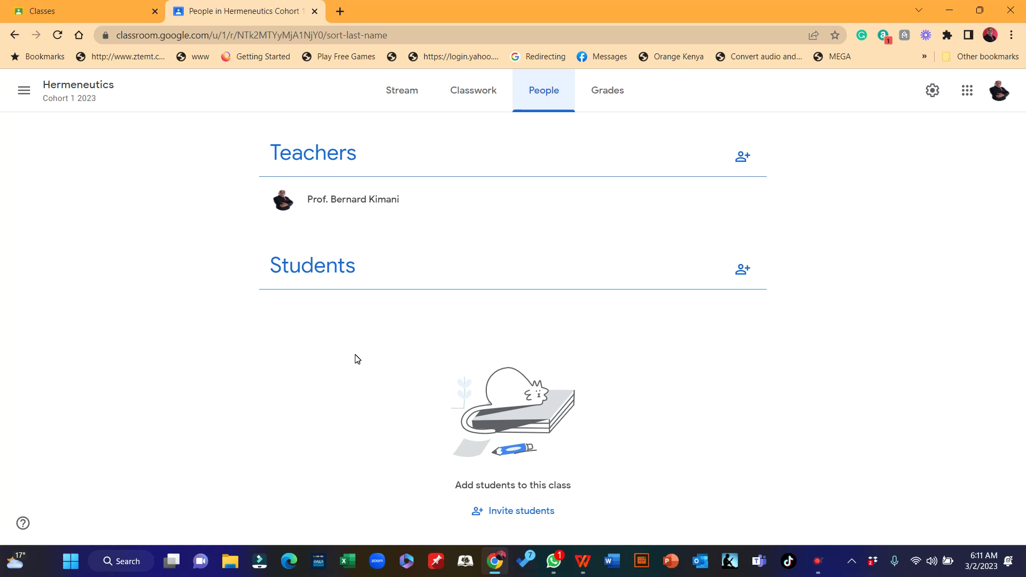
{"action": "left_click", "coordinate": [604, 103]}
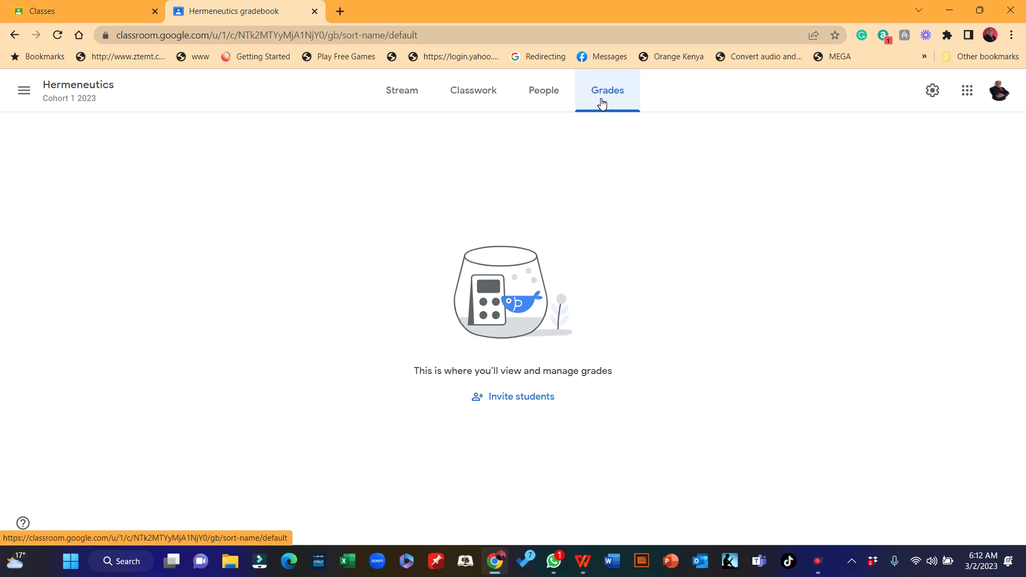
Step: Flip through People and Classwork, then return to the Stream showing the announcement
{"action": "left_click", "coordinate": [555, 102]}
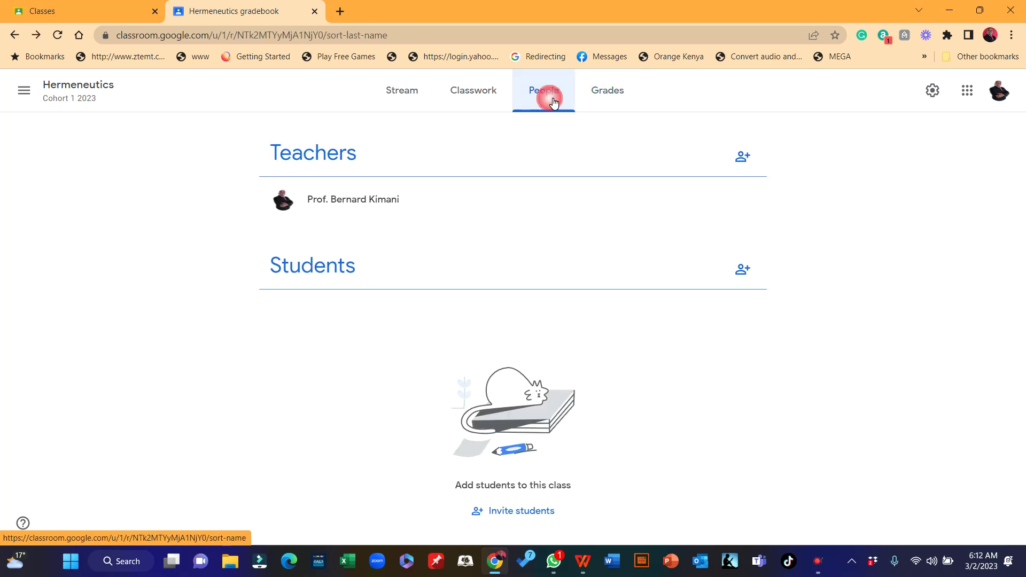
{"action": "left_click", "coordinate": [474, 102]}
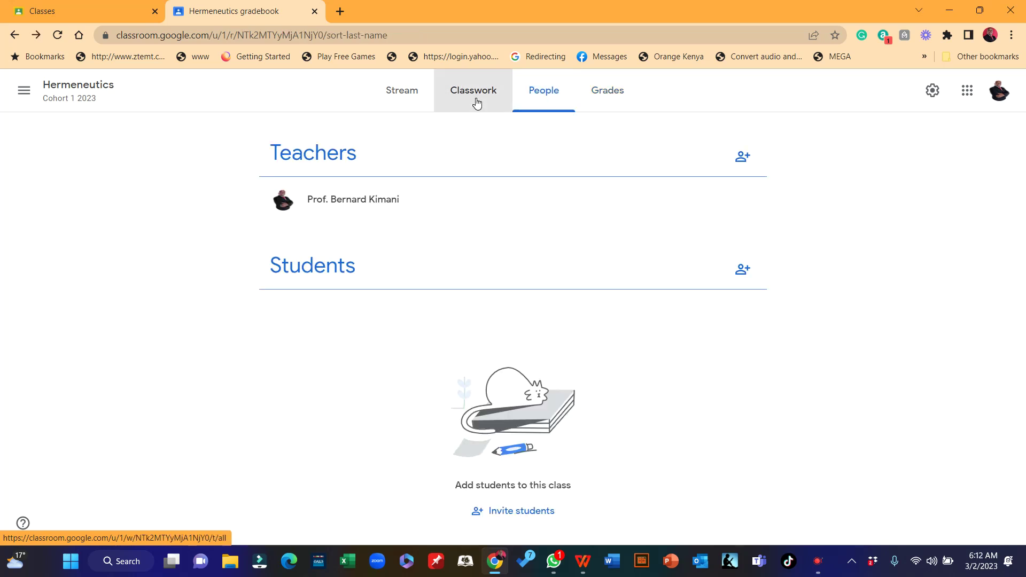
{"action": "left_click", "coordinate": [424, 98]}
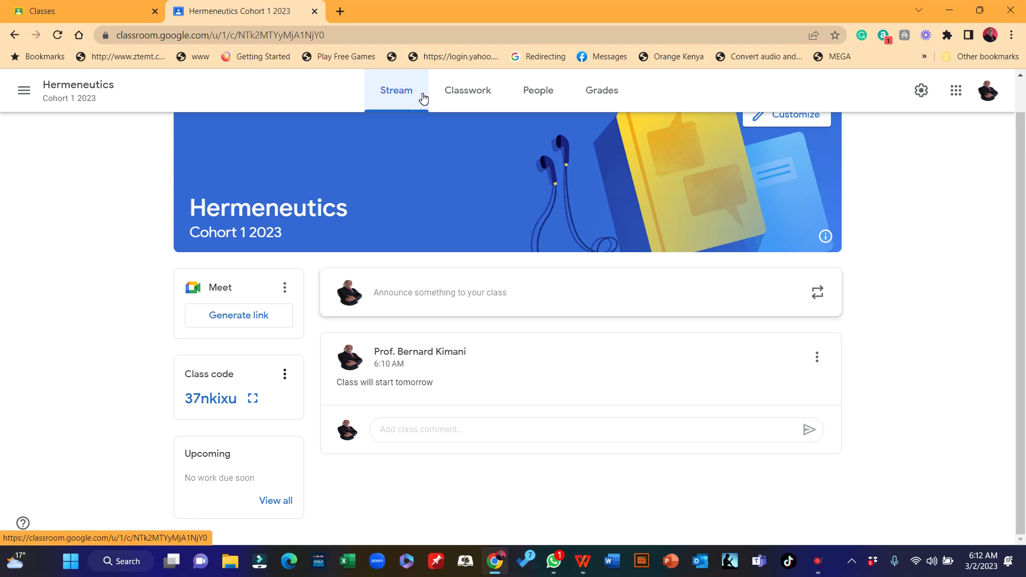
{"action": "scroll", "coordinate": [748, 337], "scroll_direction": "up", "scroll_amount": 1}
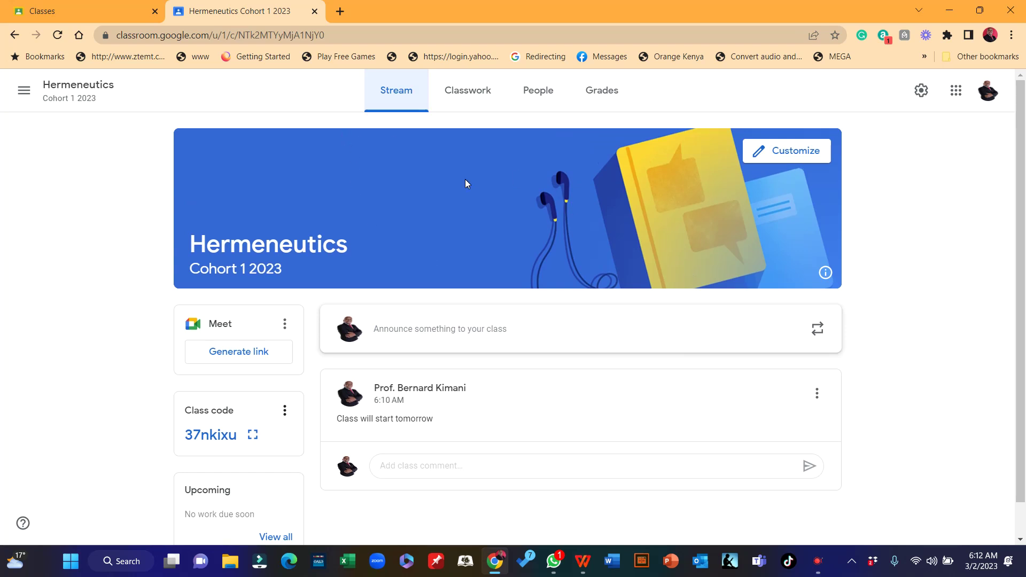
Step: Set the Hermeneutics class theme colour to teal and save it
{"action": "left_click", "coordinate": [791, 152]}
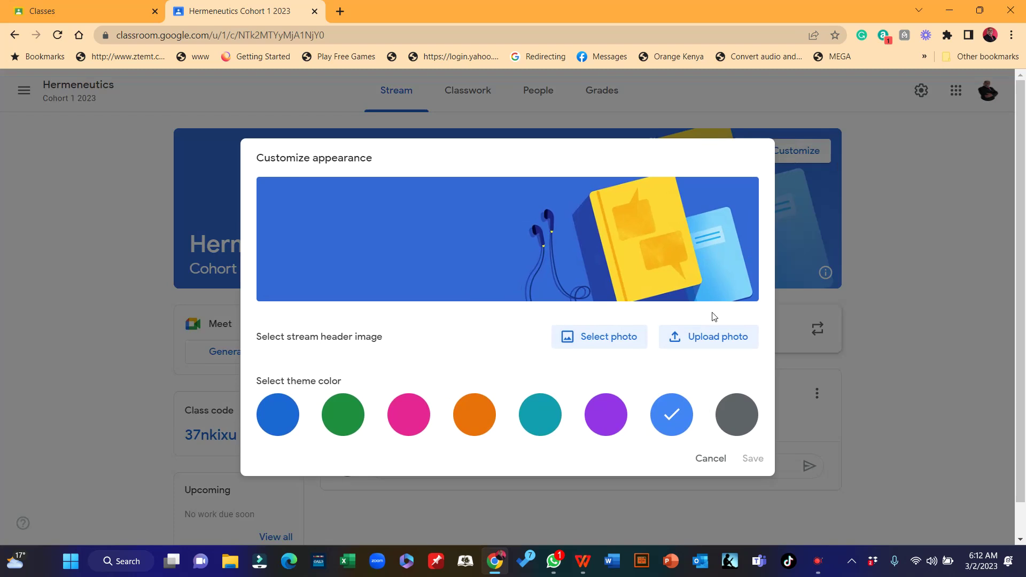
{"action": "left_click", "coordinate": [545, 425]}
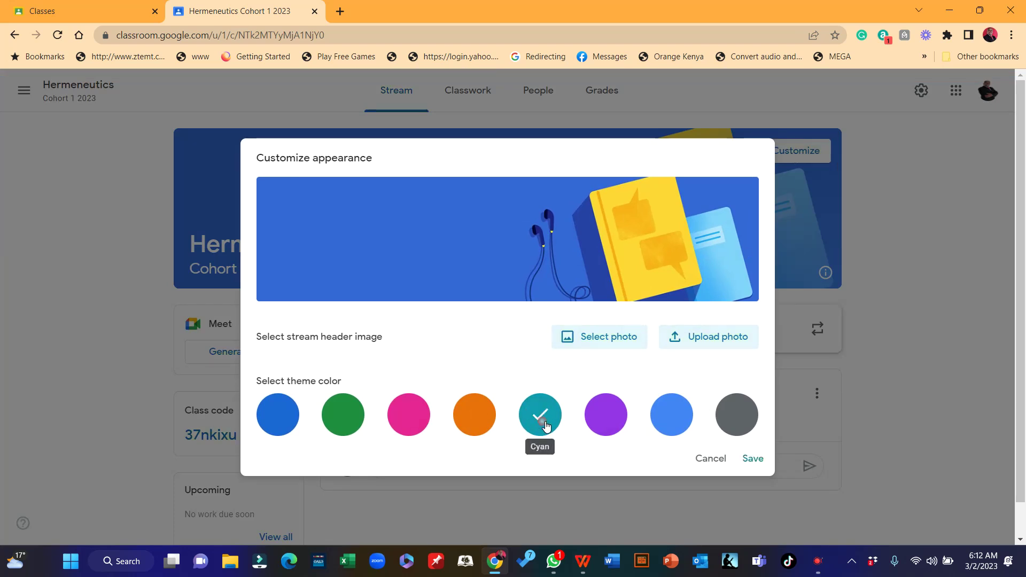
{"action": "left_click", "coordinate": [762, 466]}
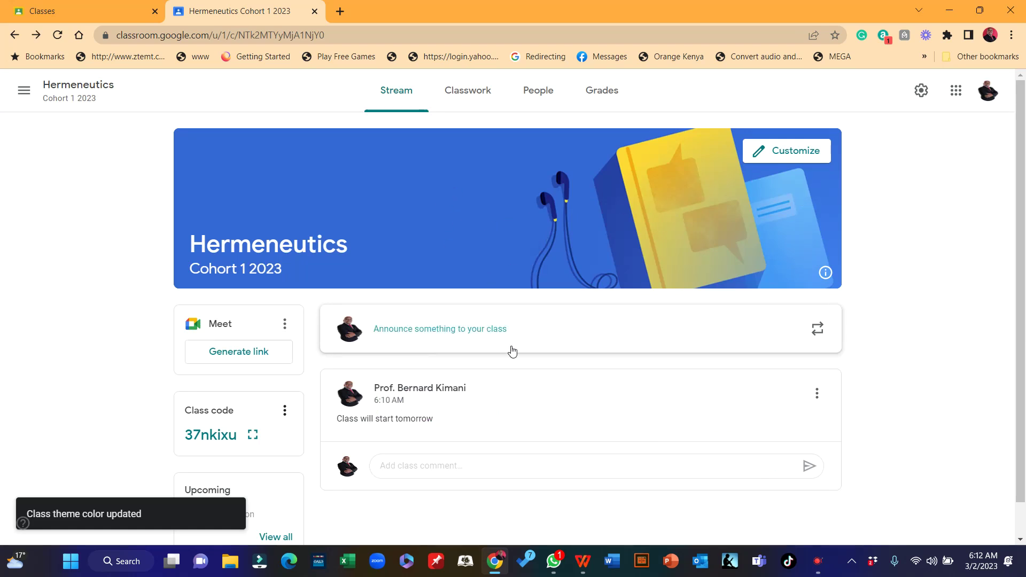
Step: Change the theme colour to pink, save, and go to the Classwork page
{"action": "left_click", "coordinate": [778, 151]}
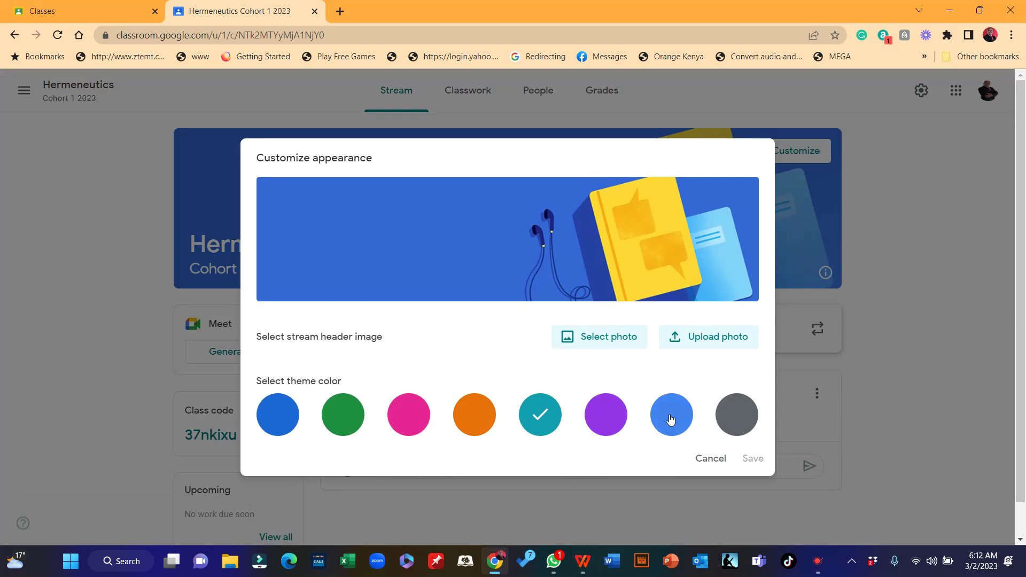
{"action": "left_click", "coordinate": [414, 428]}
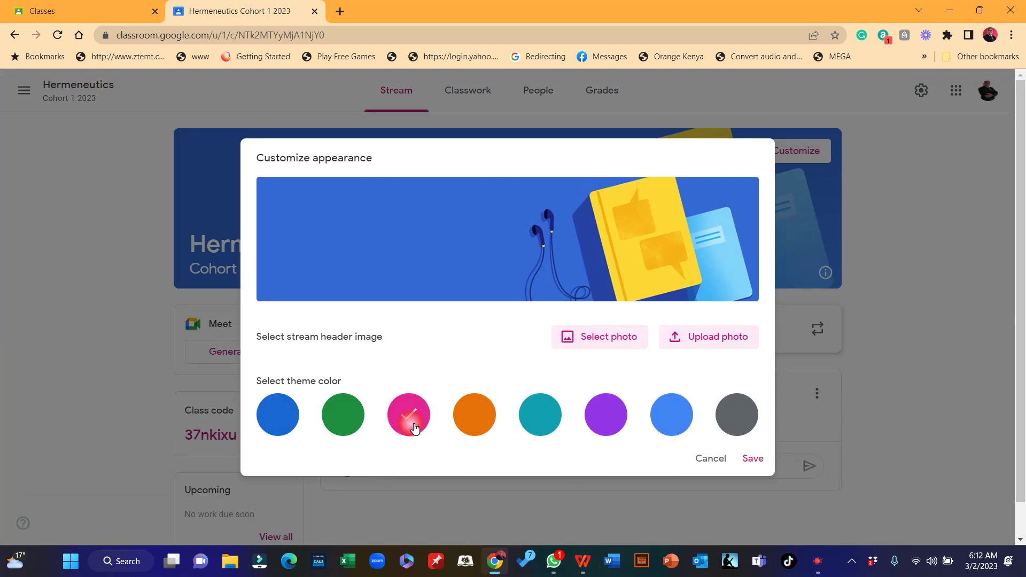
{"action": "left_click", "coordinate": [753, 460]}
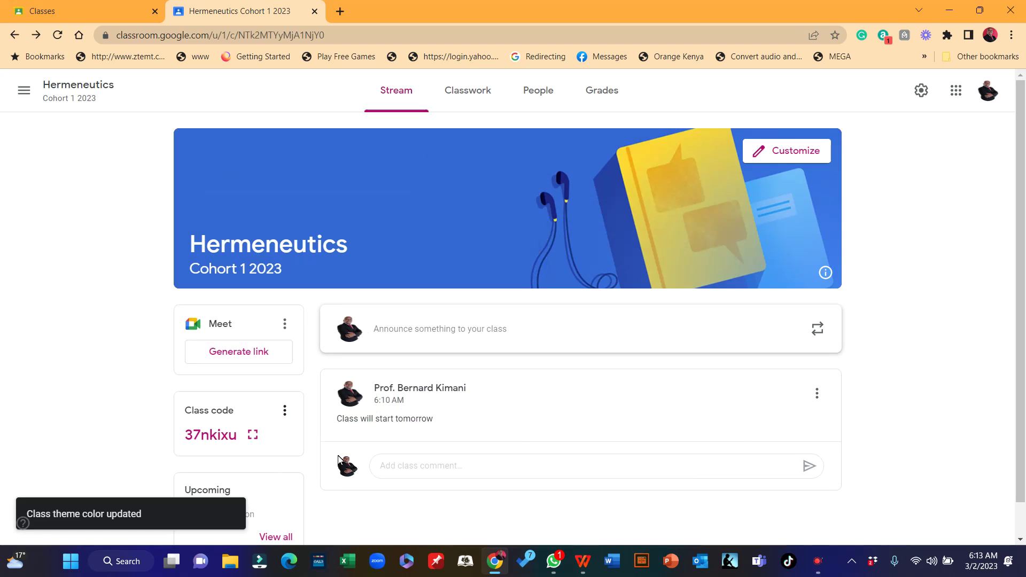
{"action": "left_click", "coordinate": [478, 97]}
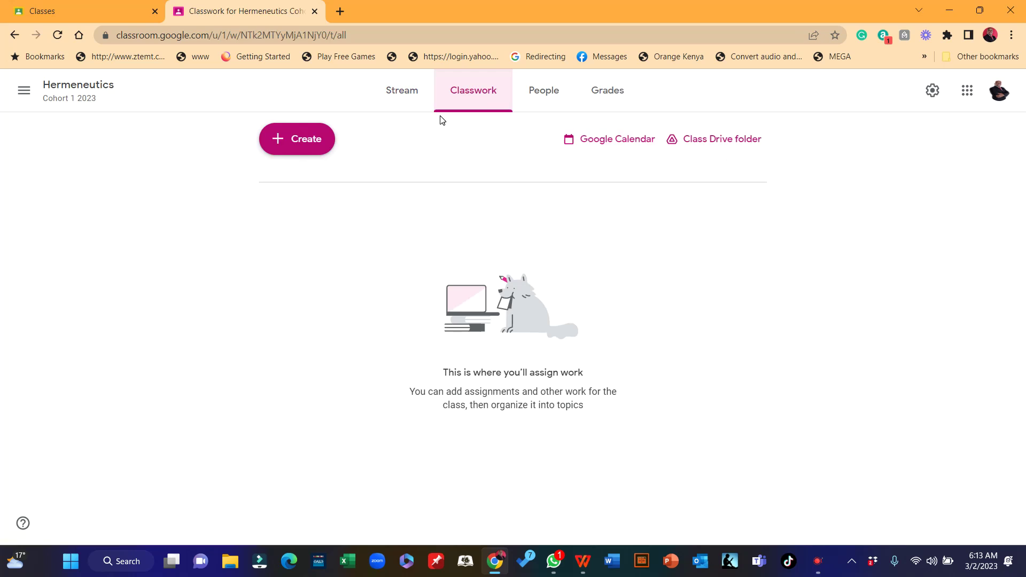
Step: Go back to the Hermeneutics class stream and open its header image gallery through Customize
{"action": "left_click", "coordinate": [409, 103]}
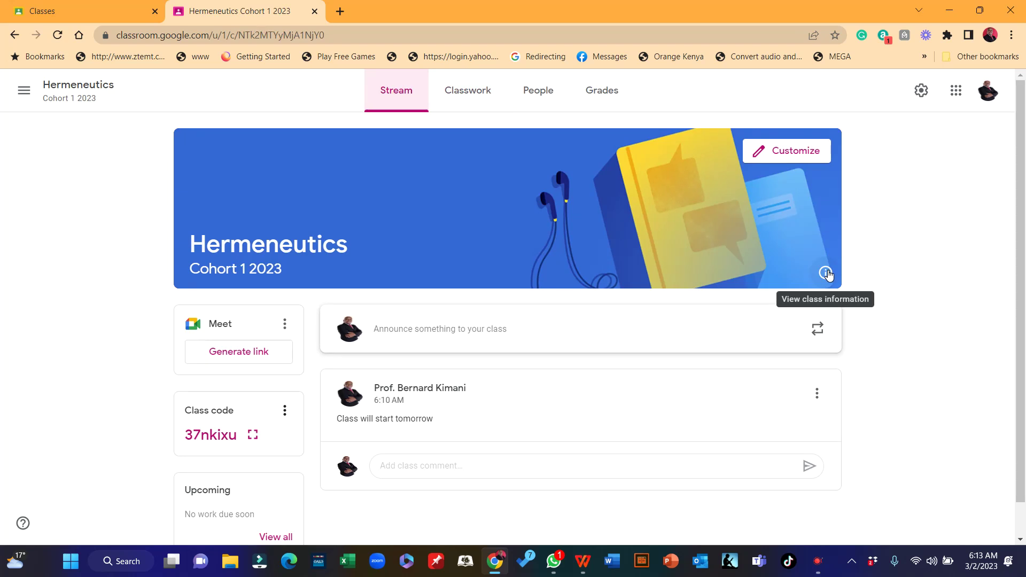
{"action": "left_click", "coordinate": [610, 228]}
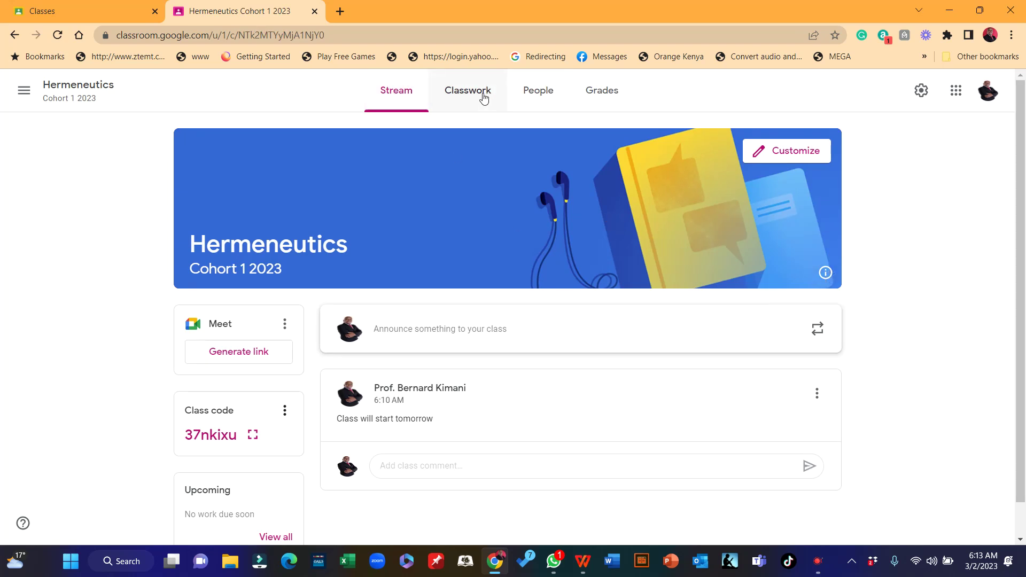
{"action": "left_click", "coordinate": [781, 155]}
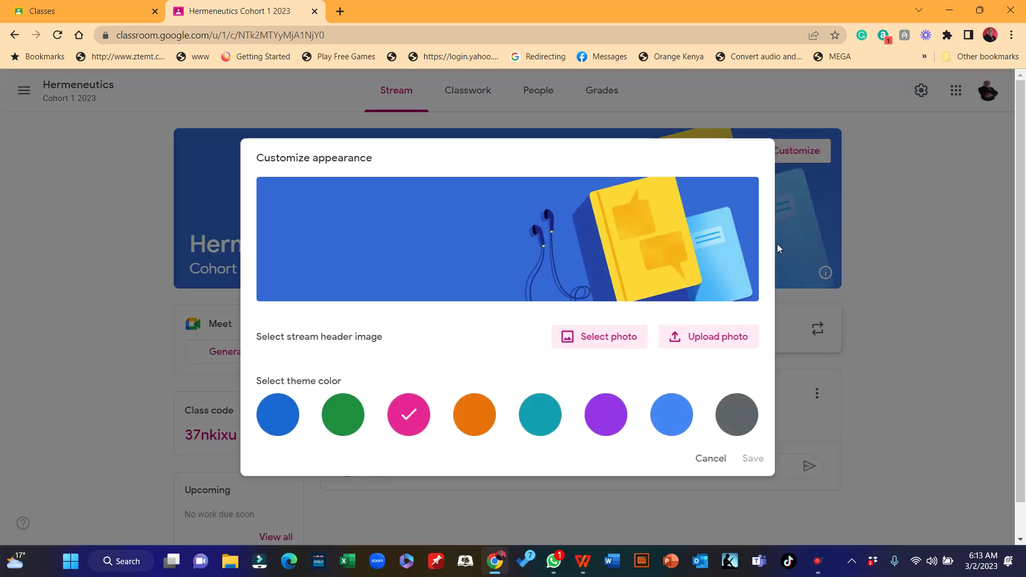
{"action": "left_click", "coordinate": [614, 337]}
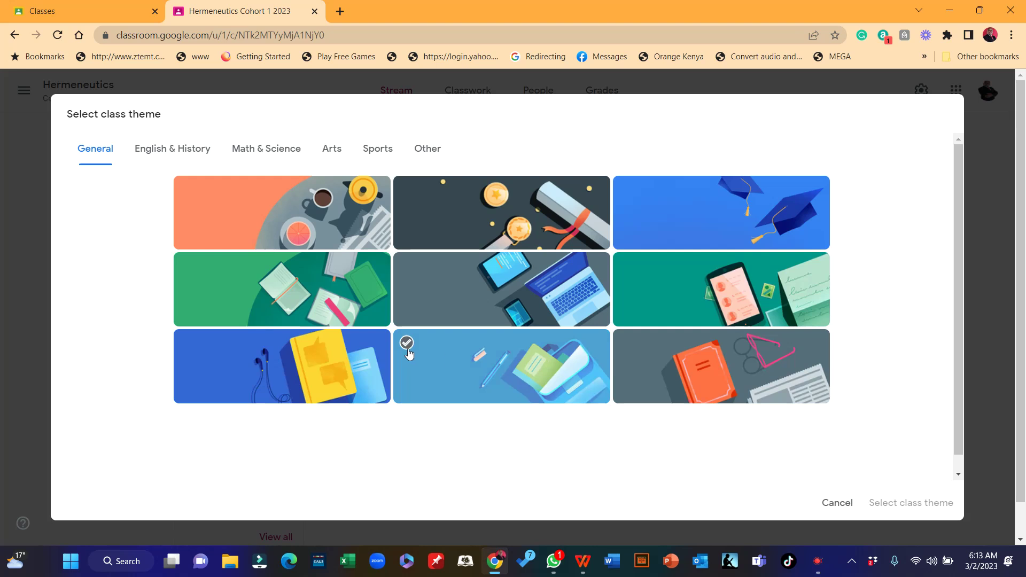
Step: Browse the Arts, Sports, Math & Science, English & History, General and Other header galleries
{"action": "scroll", "coordinate": [656, 336], "scroll_direction": "down", "scroll_amount": 1}
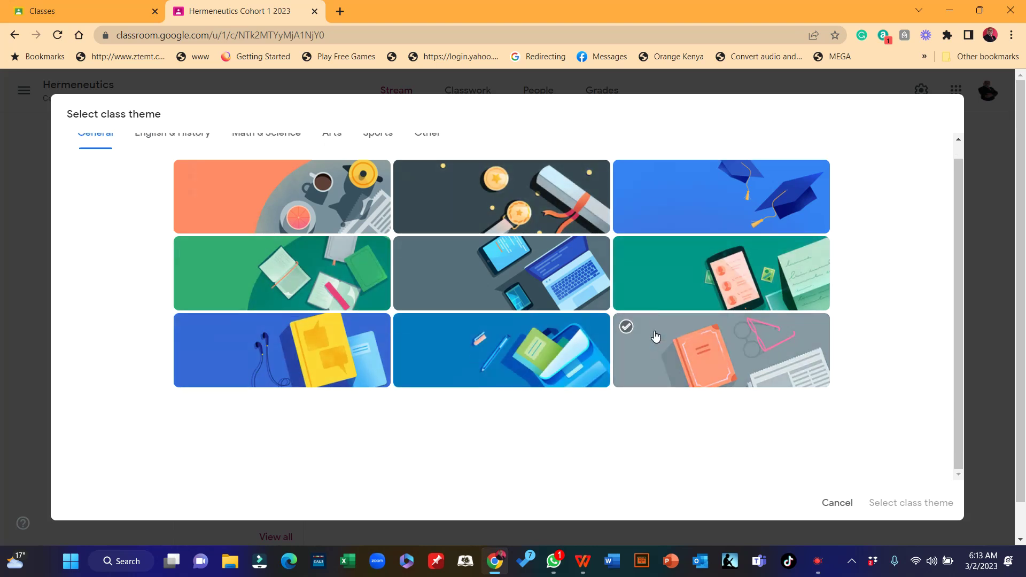
{"action": "scroll", "coordinate": [577, 353], "scroll_direction": "up", "scroll_amount": 1}
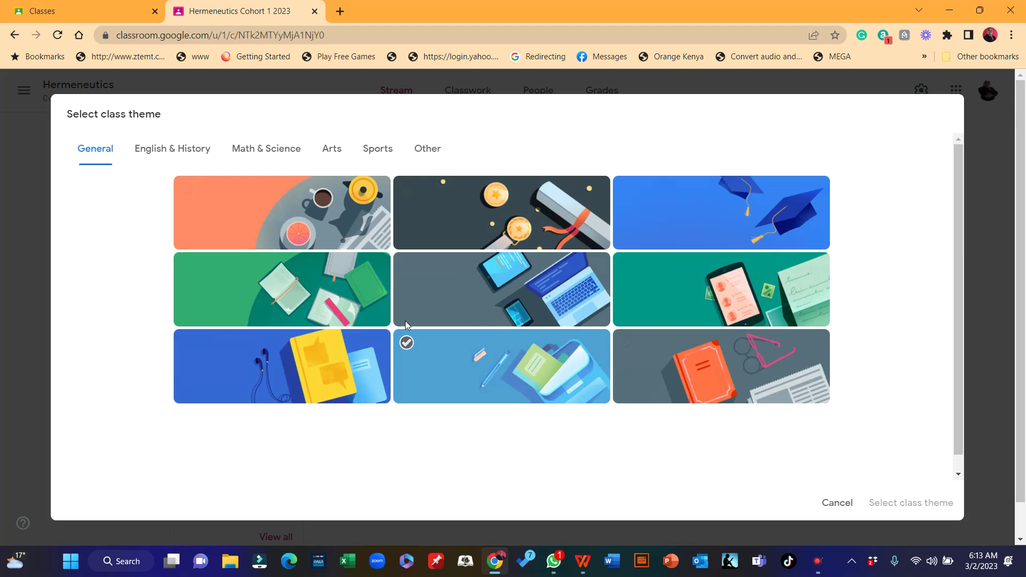
{"action": "left_click", "coordinate": [331, 158]}
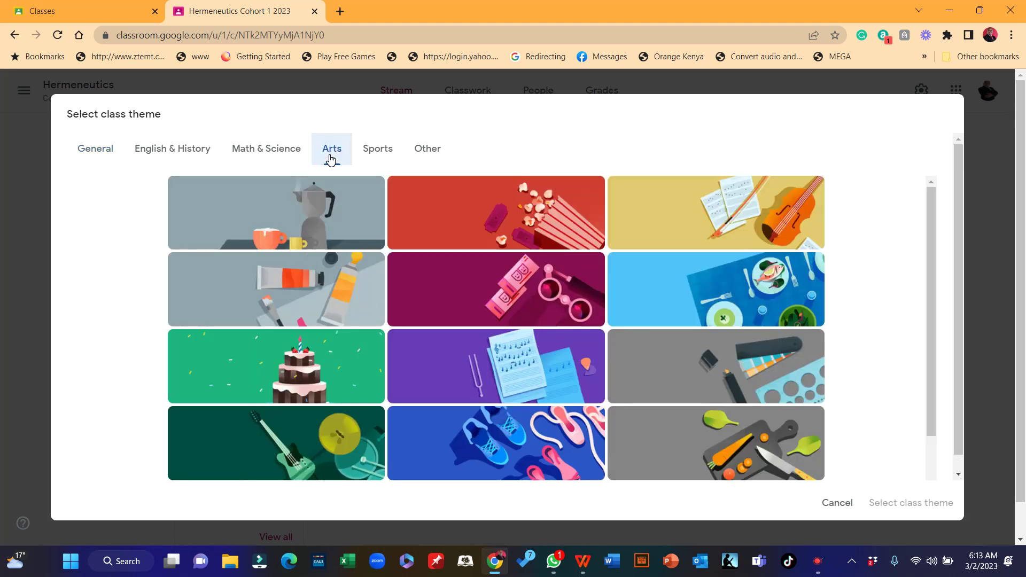
{"action": "left_click", "coordinate": [383, 158]}
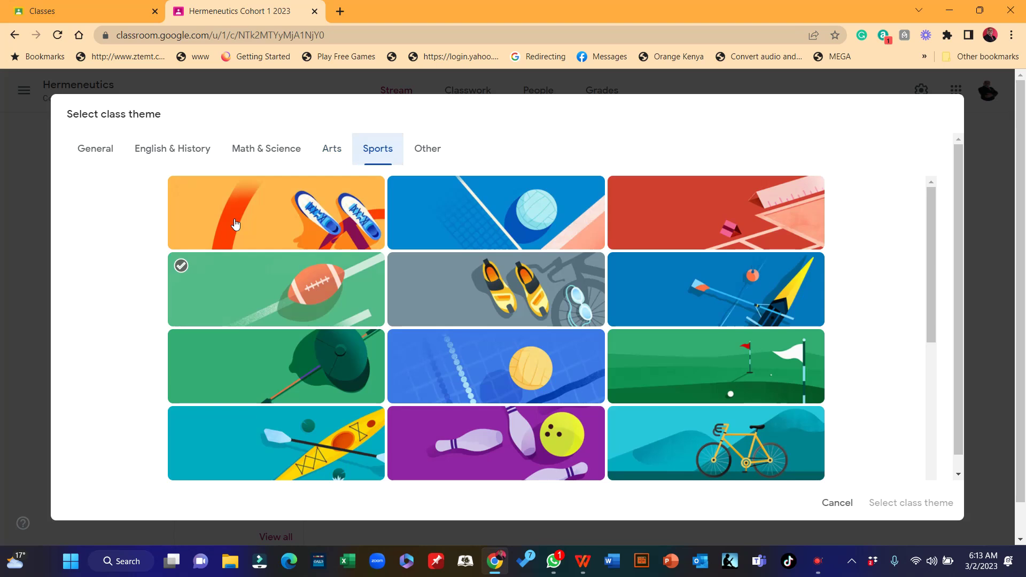
{"action": "left_click", "coordinate": [262, 151]}
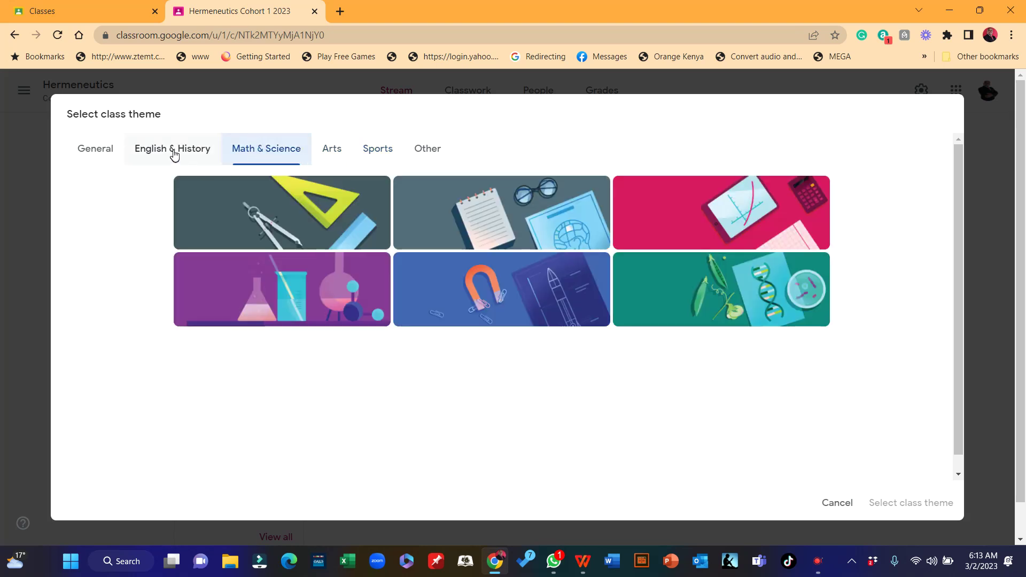
{"action": "left_click", "coordinate": [174, 154]}
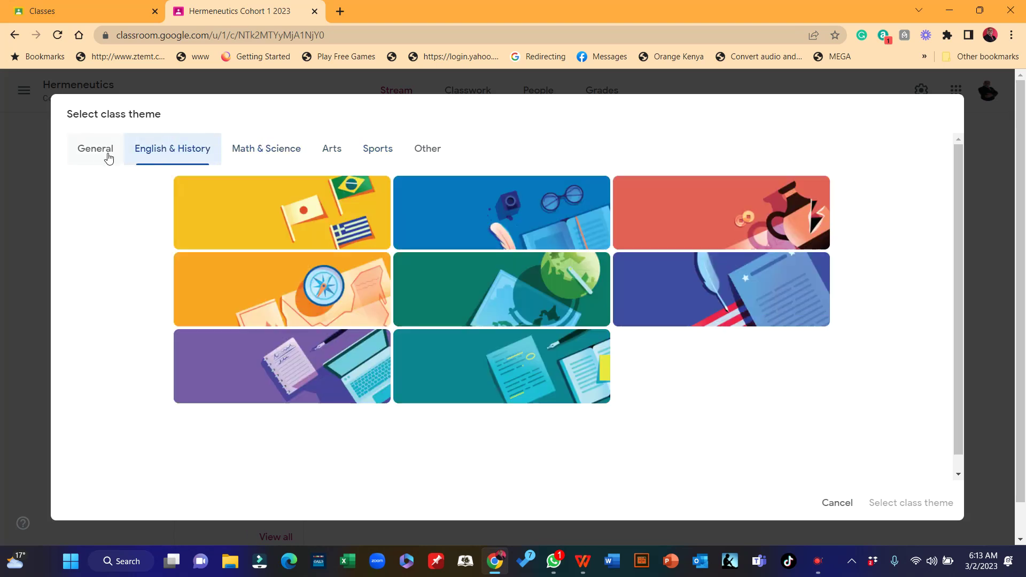
{"action": "left_click", "coordinate": [98, 152]}
{"action": "left_click", "coordinate": [380, 148]}
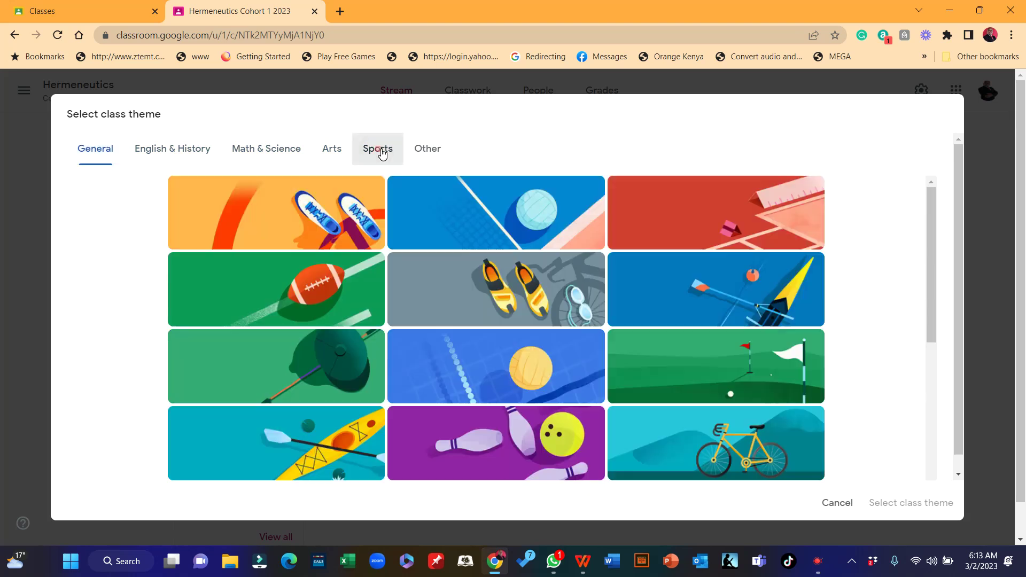
{"action": "left_click", "coordinate": [441, 148]}
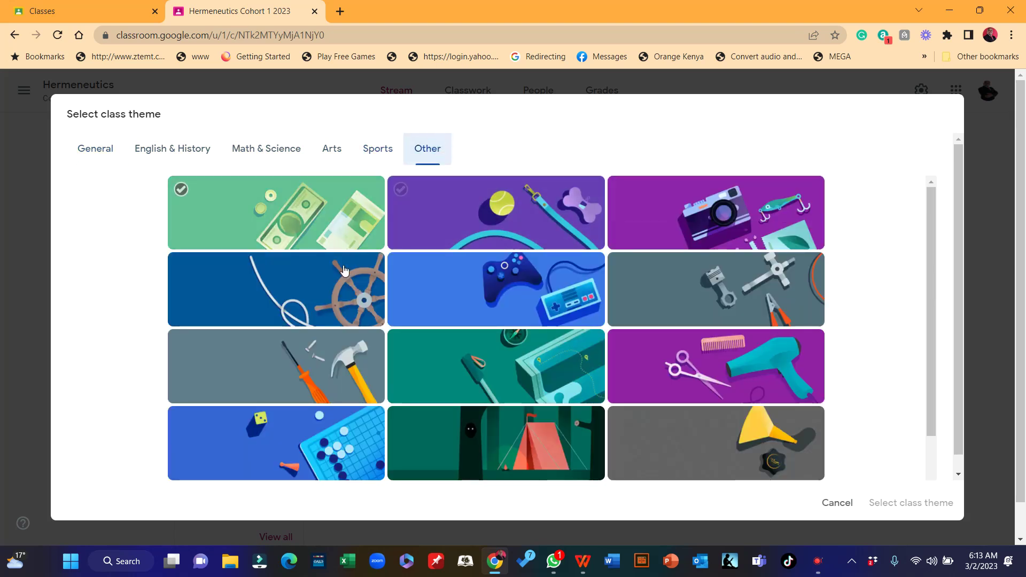
{"action": "scroll", "coordinate": [422, 434], "scroll_direction": "down", "scroll_amount": 1}
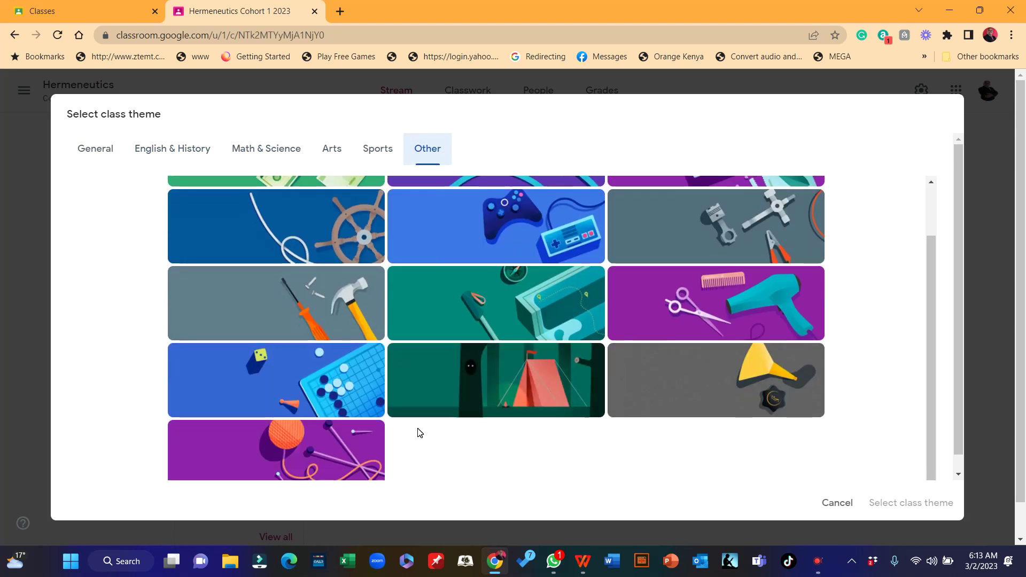
{"action": "scroll", "coordinate": [420, 432], "scroll_direction": "up", "scroll_amount": 1}
Step: Pick the English & History geography globe image as the class theme and save it with teal
{"action": "left_click", "coordinate": [383, 152]}
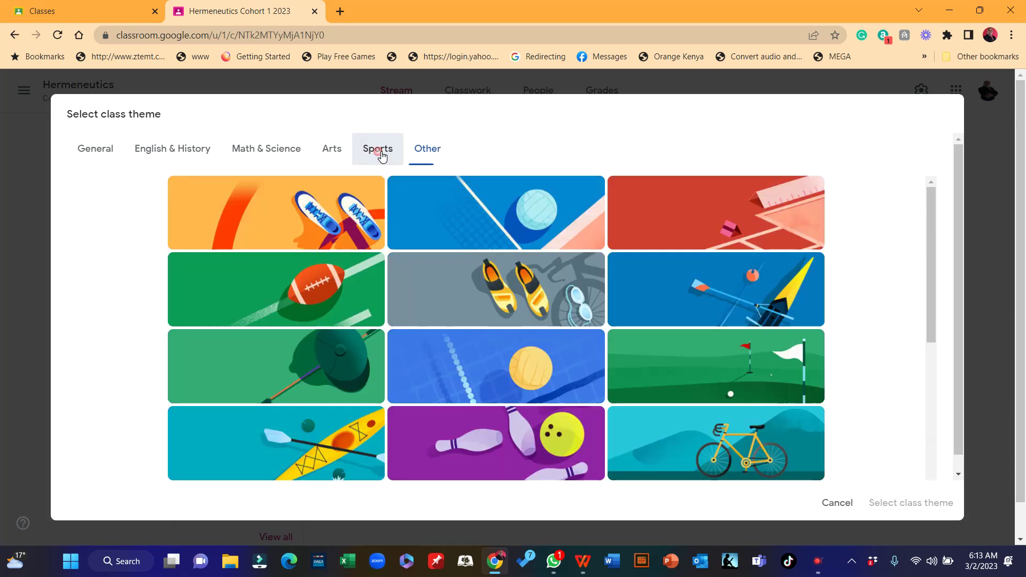
{"action": "left_click", "coordinate": [332, 151]}
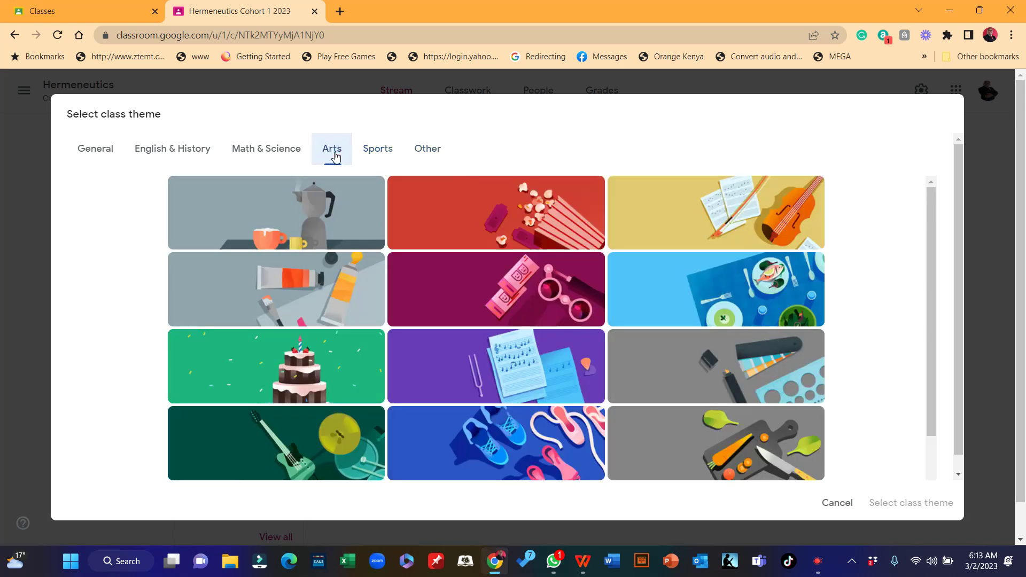
{"action": "left_click", "coordinate": [280, 150]}
{"action": "left_click", "coordinate": [169, 145]}
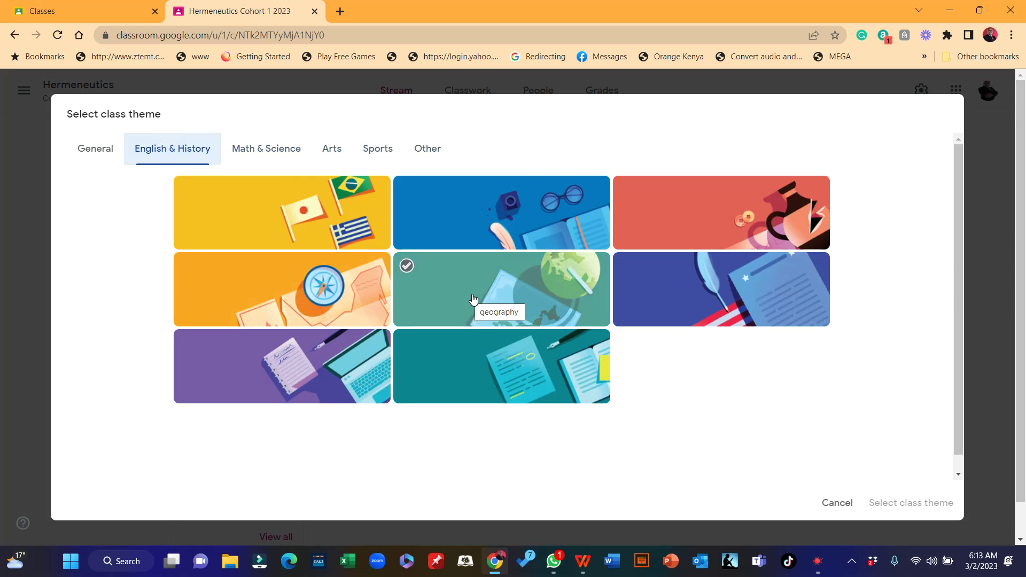
{"action": "left_click", "coordinate": [554, 298]}
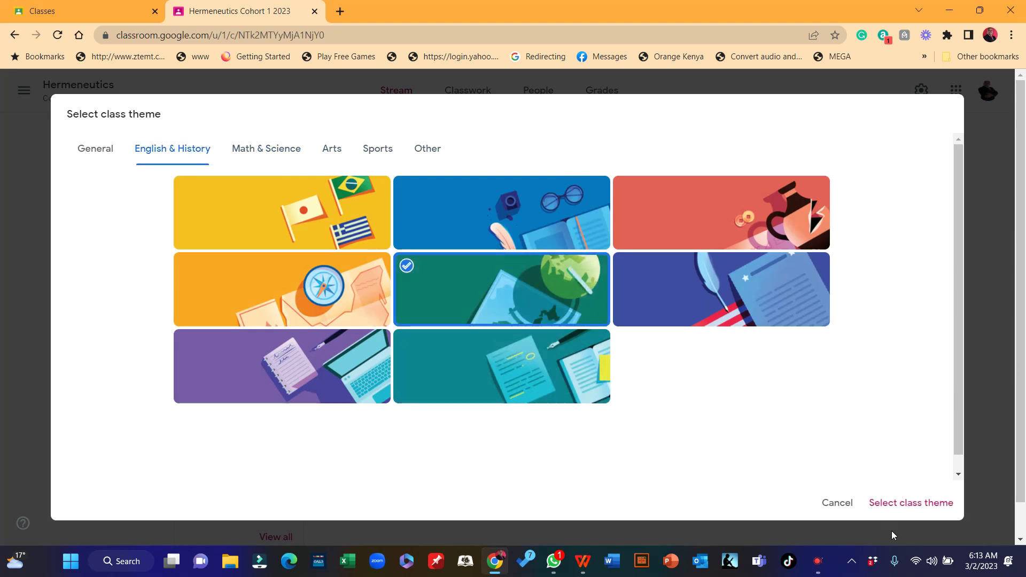
{"action": "left_click", "coordinate": [933, 503]}
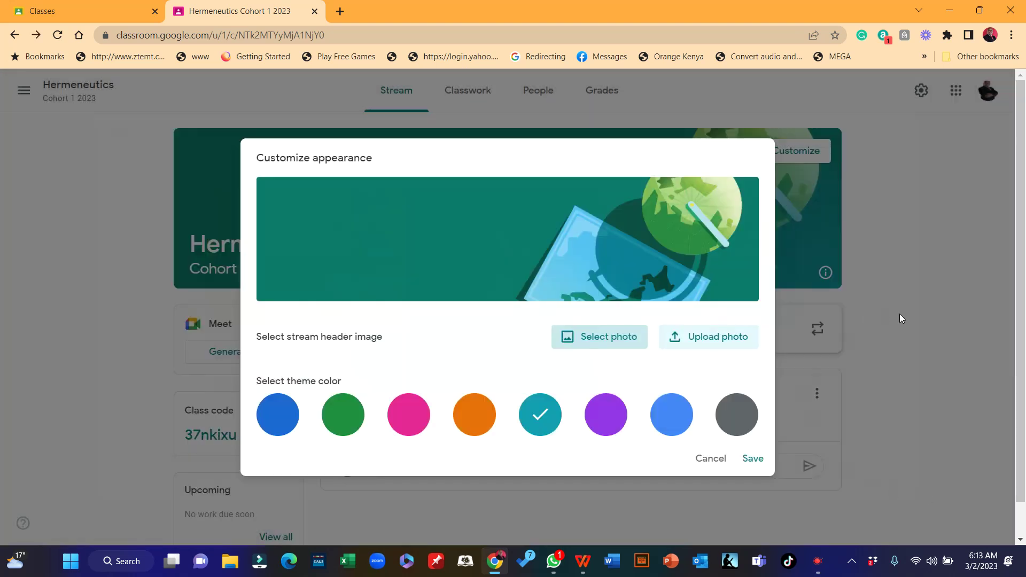
{"action": "left_click", "coordinate": [752, 461]}
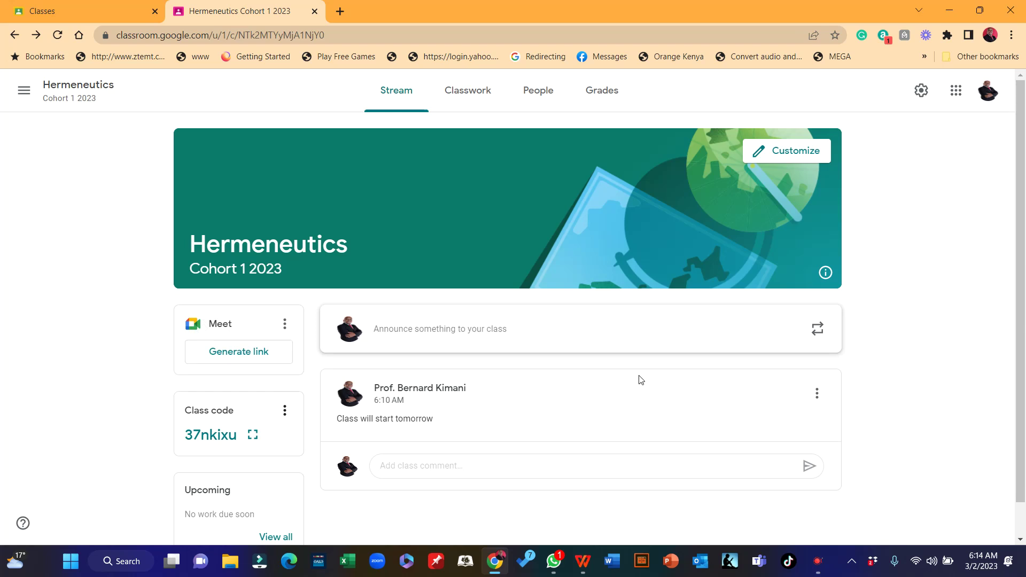
Step: Confirm the stream shows the teal globe banner above the 'Class will start tomorrow' announcement
{"action": "scroll", "coordinate": [642, 381], "scroll_direction": "down", "scroll_amount": 1}
{"action": "scroll", "coordinate": [641, 380], "scroll_direction": "up", "scroll_amount": 1}
{"action": "left_click", "coordinate": [817, 566]}
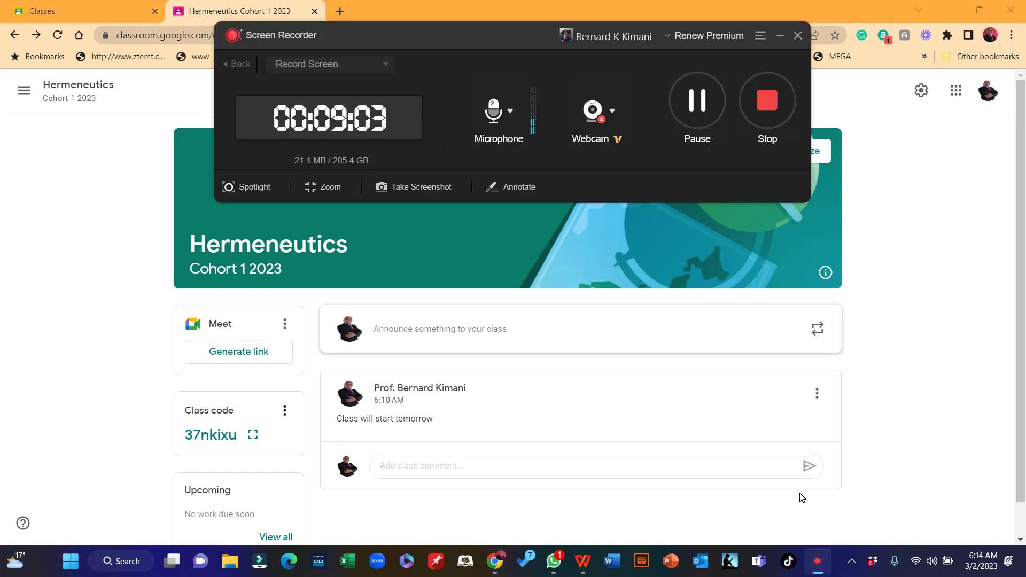
{"action": "left_click", "coordinate": [777, 119]}
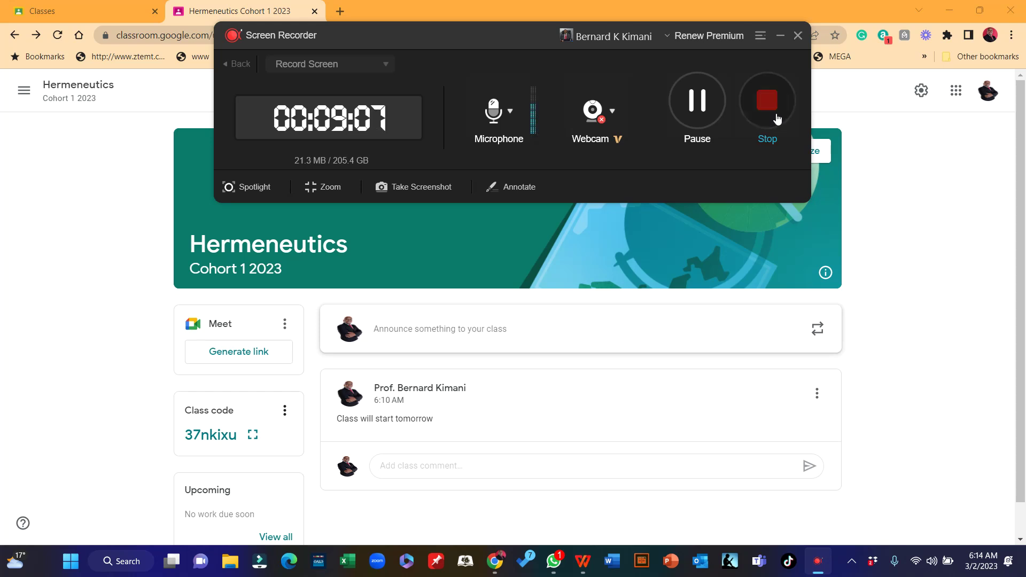